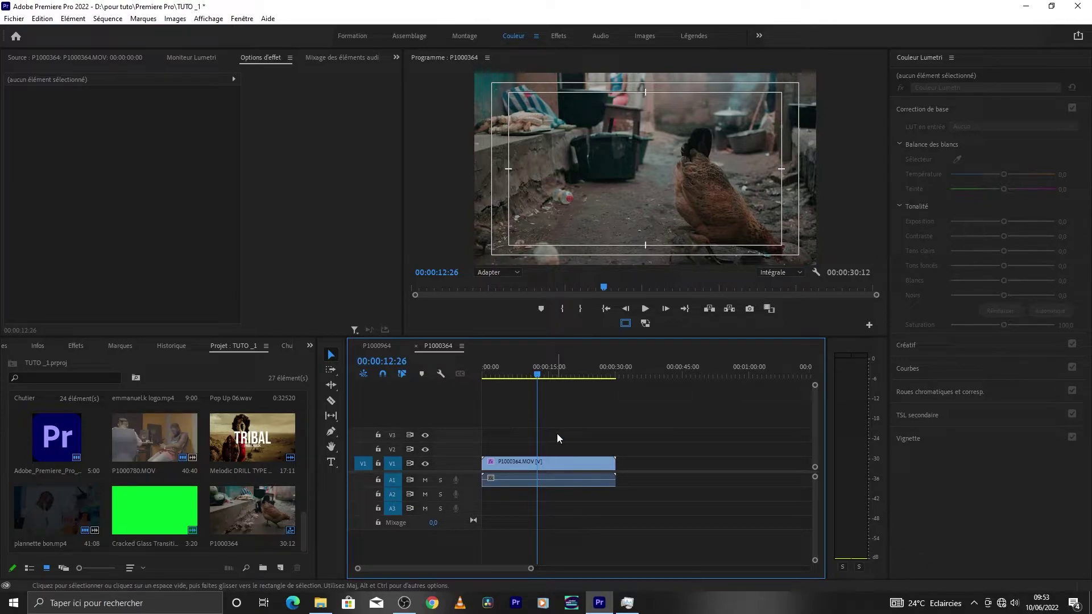
Step: Create a new 1920×1080 Vidéo noire black video item in the project
click(282, 570)
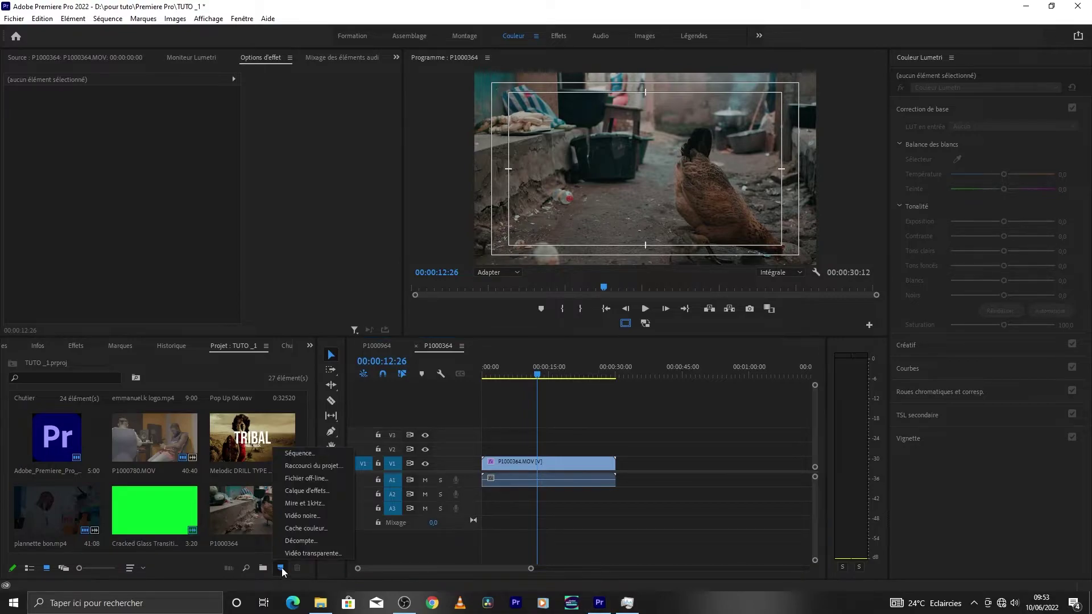
click(301, 515)
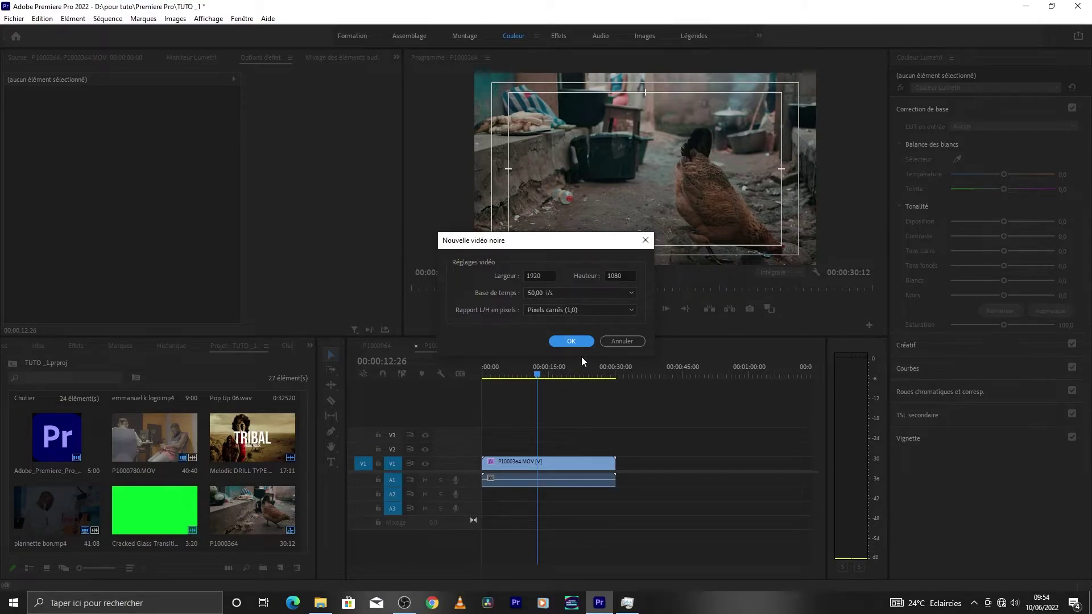
click(571, 341)
Step: Place the Vidéo noire item on track V2 above the chicken clip
double_click(217, 519)
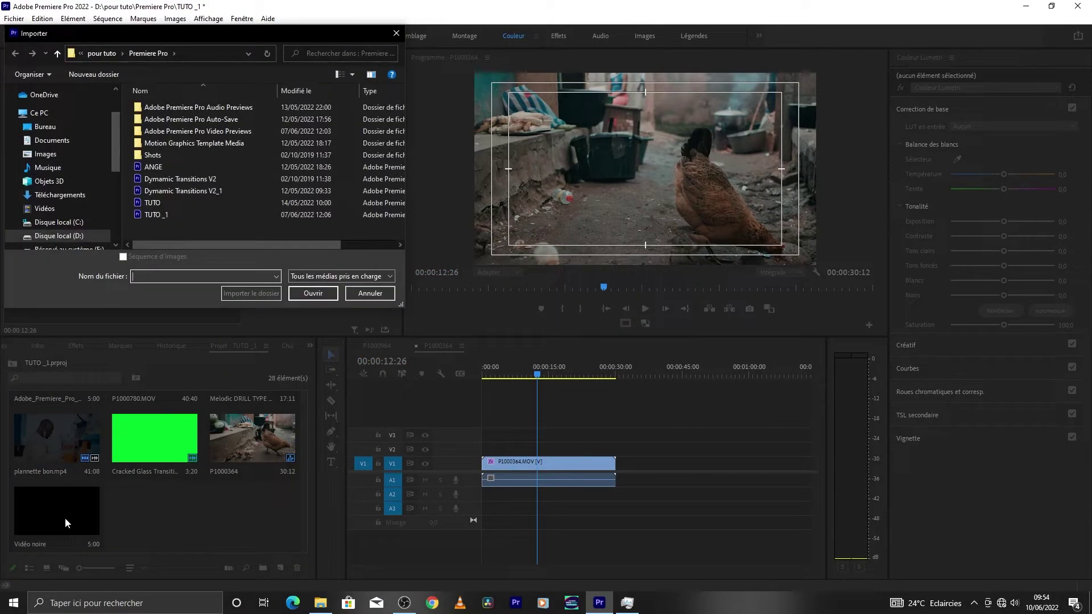
click(370, 292)
mouse_move(52, 526)
mouse_down()
mouse_move(496, 446)
mouse_move(486, 448)
mouse_move(599, 448)
mouse_up()
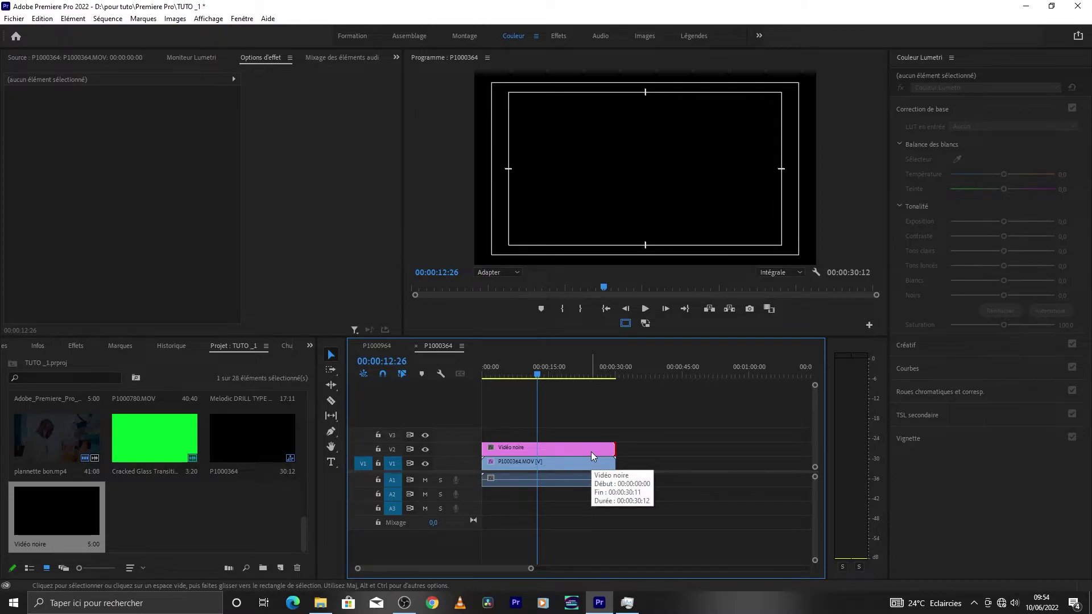
Step: Raise the V2 Vidéo noire clip to Position Y -295, leaving a top black bar
click(565, 449)
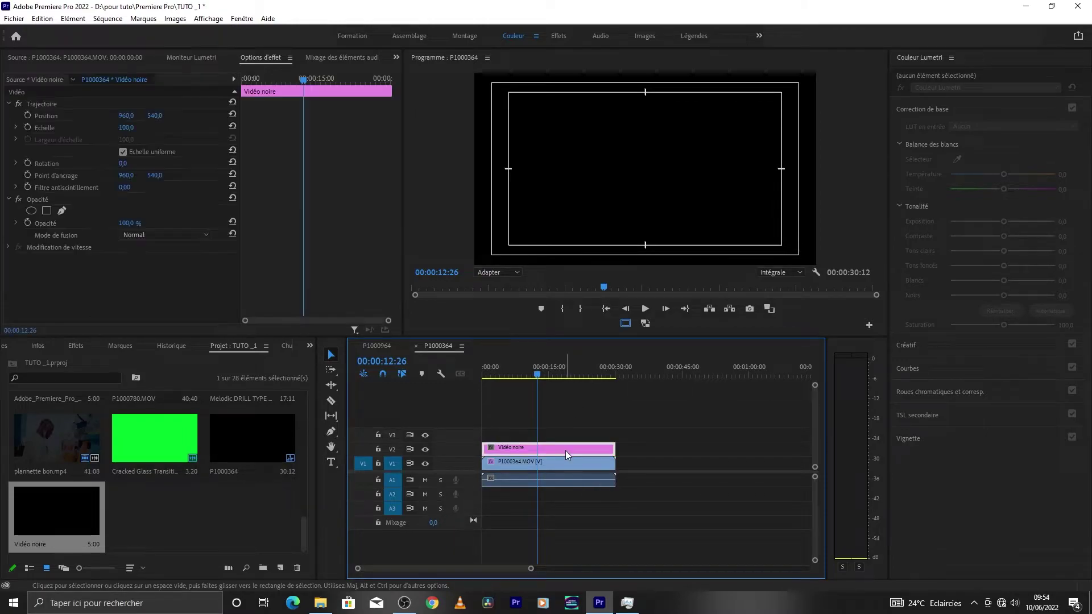
click(611, 444)
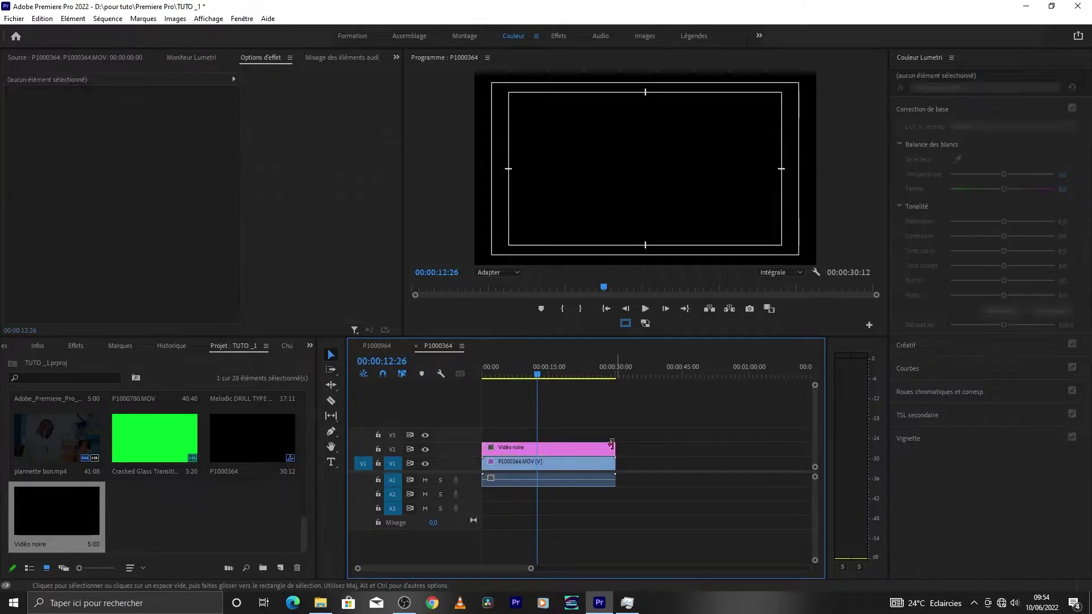
click(551, 449)
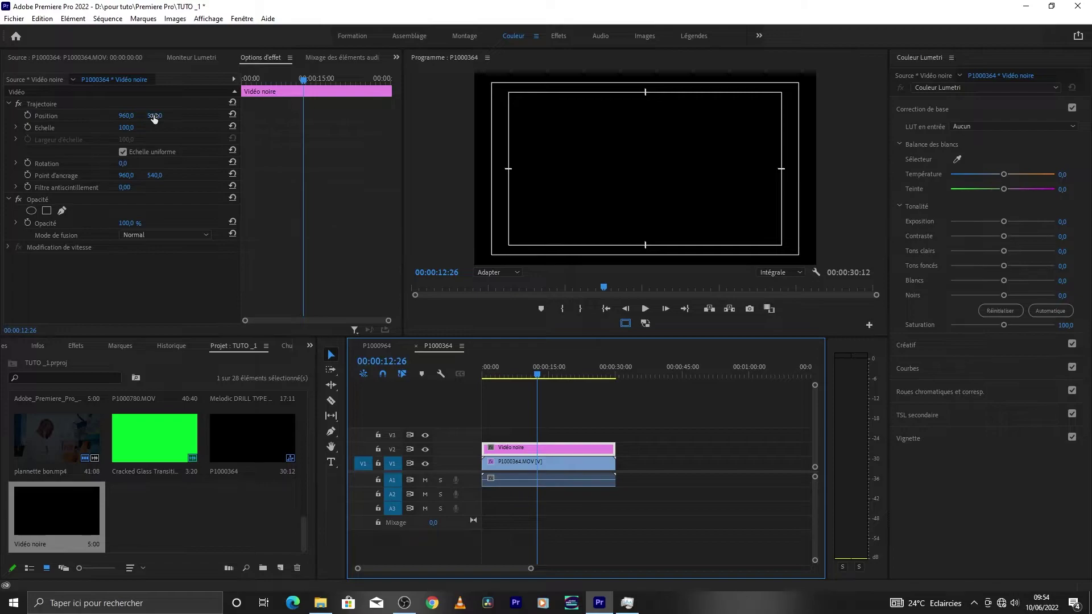
drag(154, 118, 165, 118)
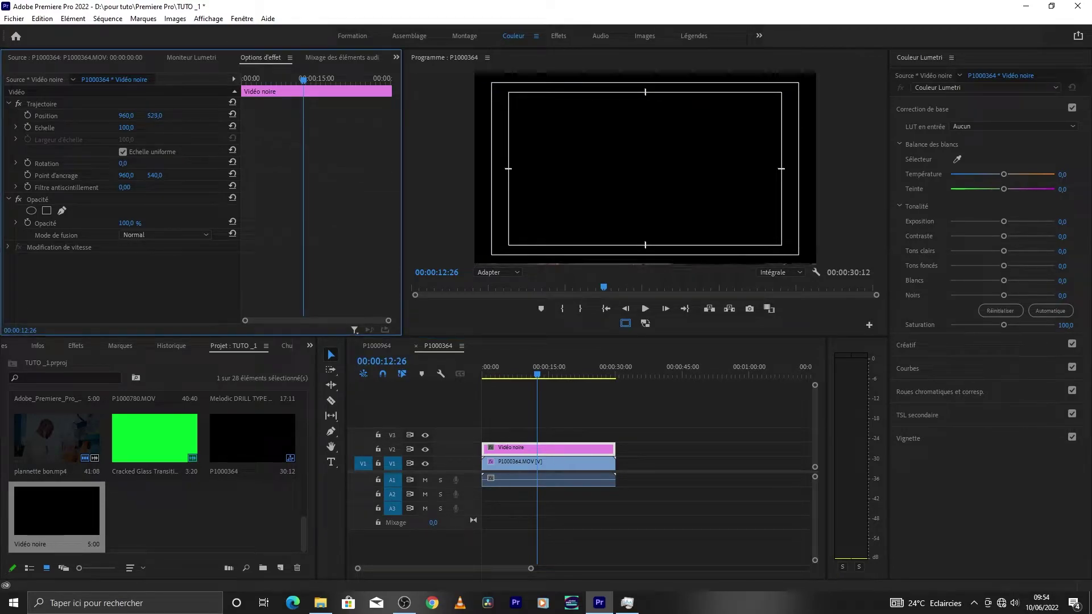
mouse_move(155, 115)
mouse_down()
mouse_move(103, 115)
mouse_move(128, 116)
mouse_up()
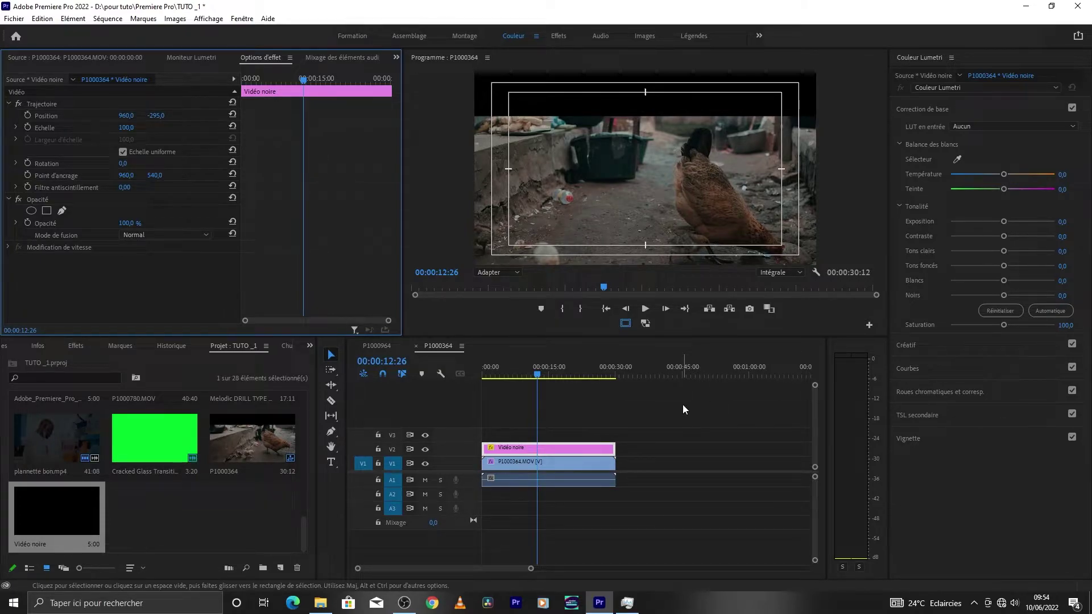
click(674, 431)
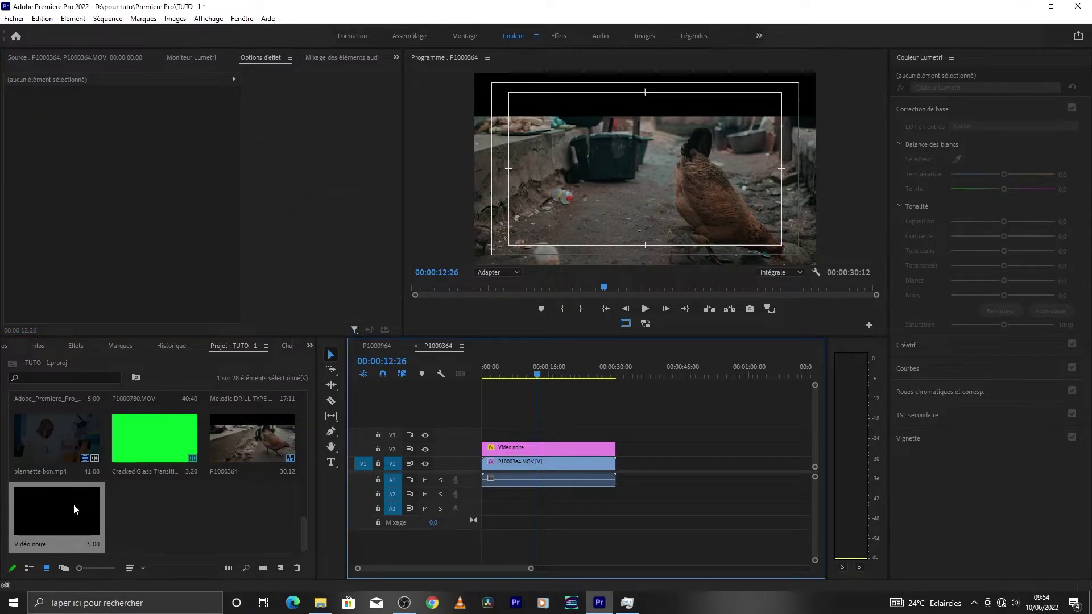
Step: Add a second Vidéo noire on V3 and lower it to Position Y 1466 as a bottom bar
mouse_move(74, 509)
mouse_down()
mouse_move(494, 435)
mouse_move(603, 428)
mouse_up()
double_click(554, 432)
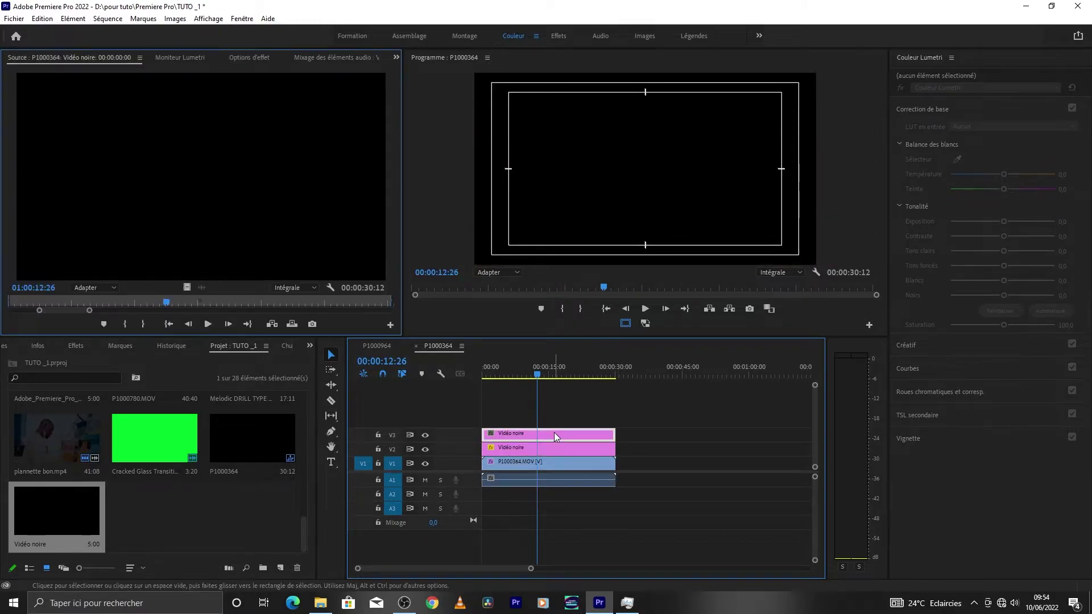
click(246, 56)
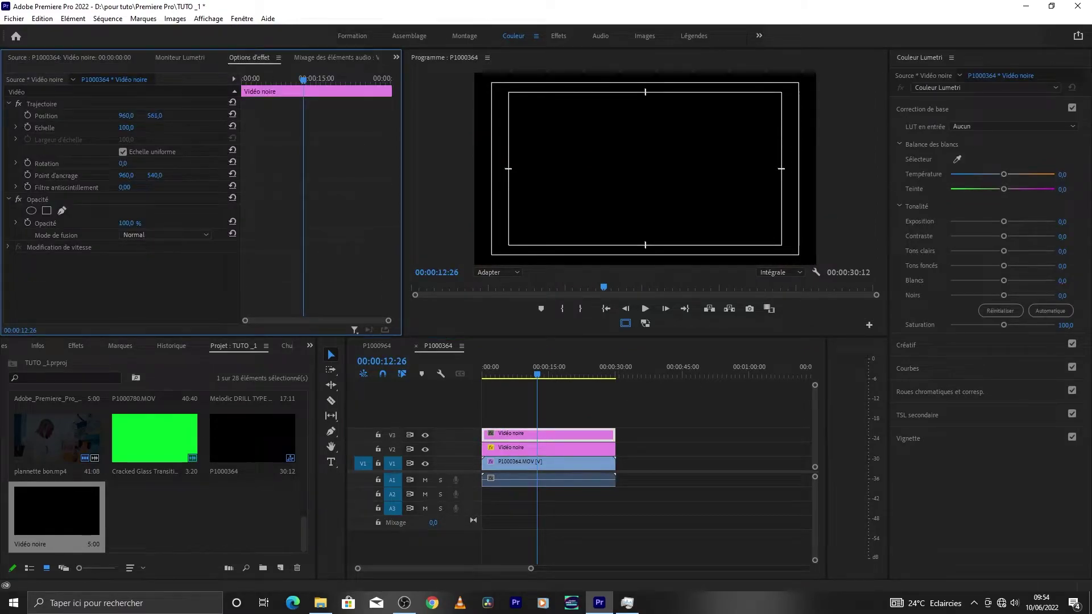
mouse_move(155, 115)
mouse_down()
mouse_move(319, 115)
mouse_move(277, 116)
mouse_up()
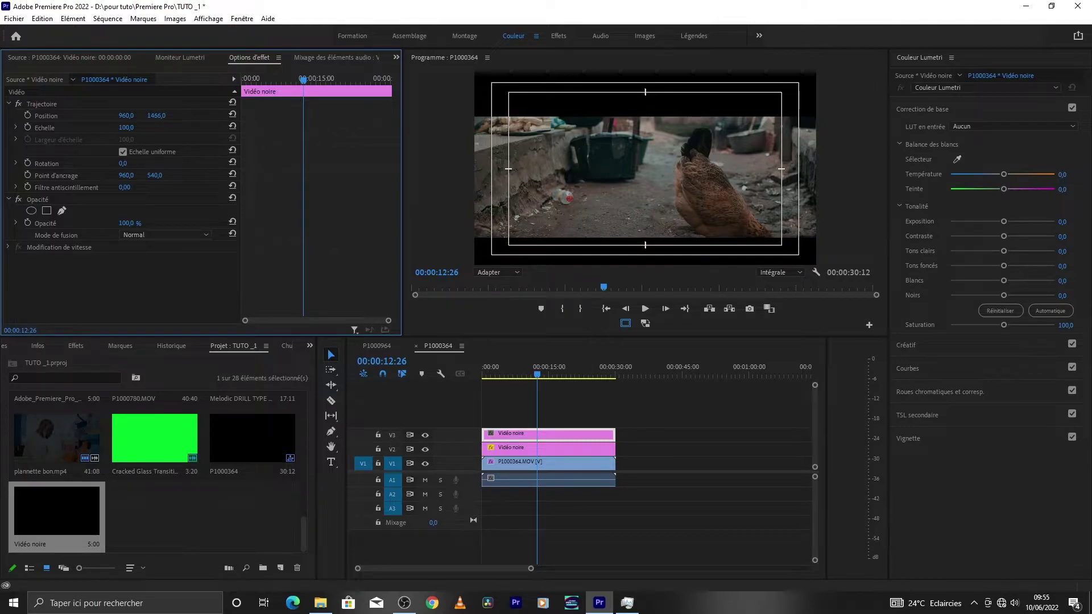
Step: Raise the V2 top bar to Position Y -333 and play the sequence from the start
click(514, 449)
drag(155, 115, 141, 115)
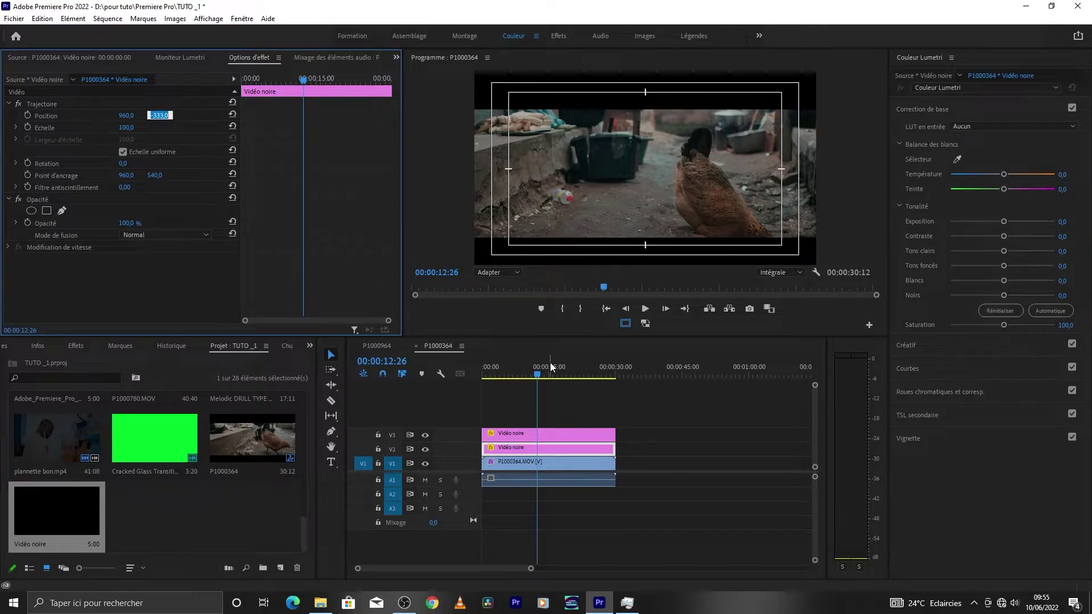
click(469, 387)
key(Home)
key(space)
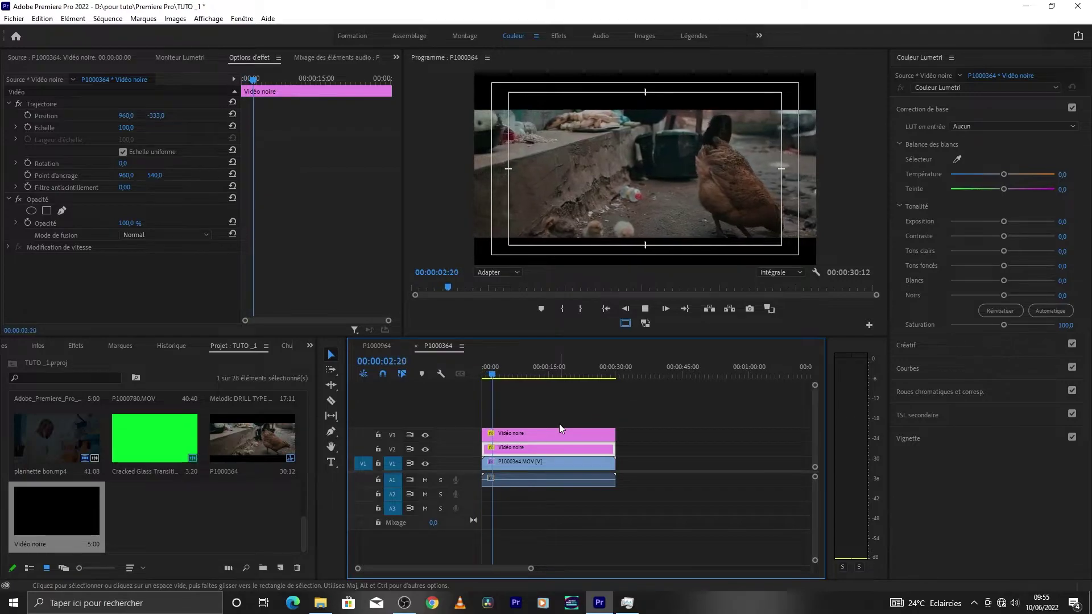
Step: Turn off the Program monitor's safe margins and replay the letterboxed sequence from the start
key(space)
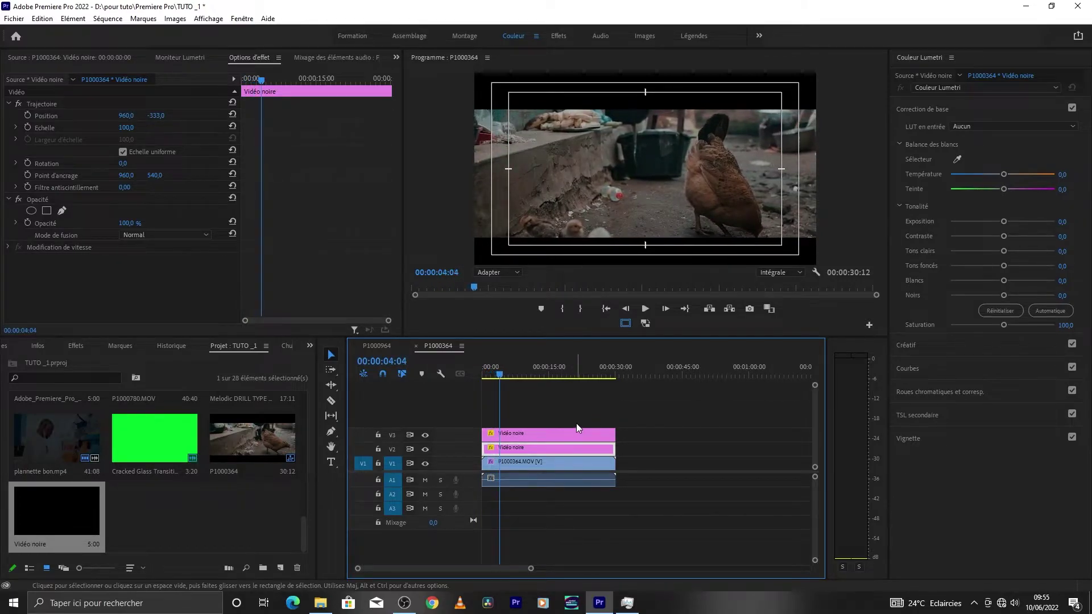
click(625, 323)
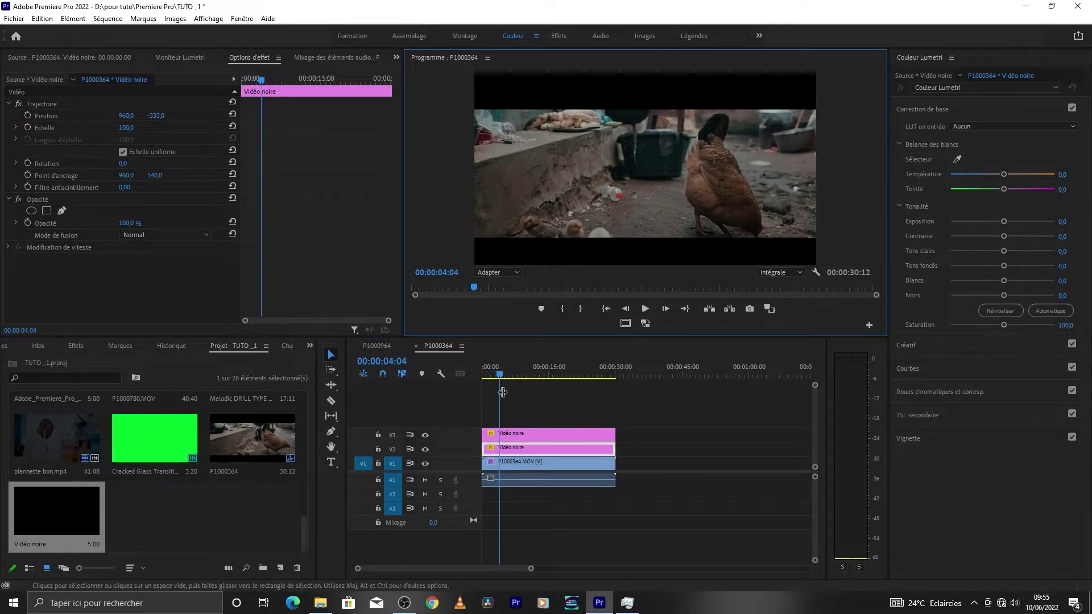
click(480, 377)
key(space)
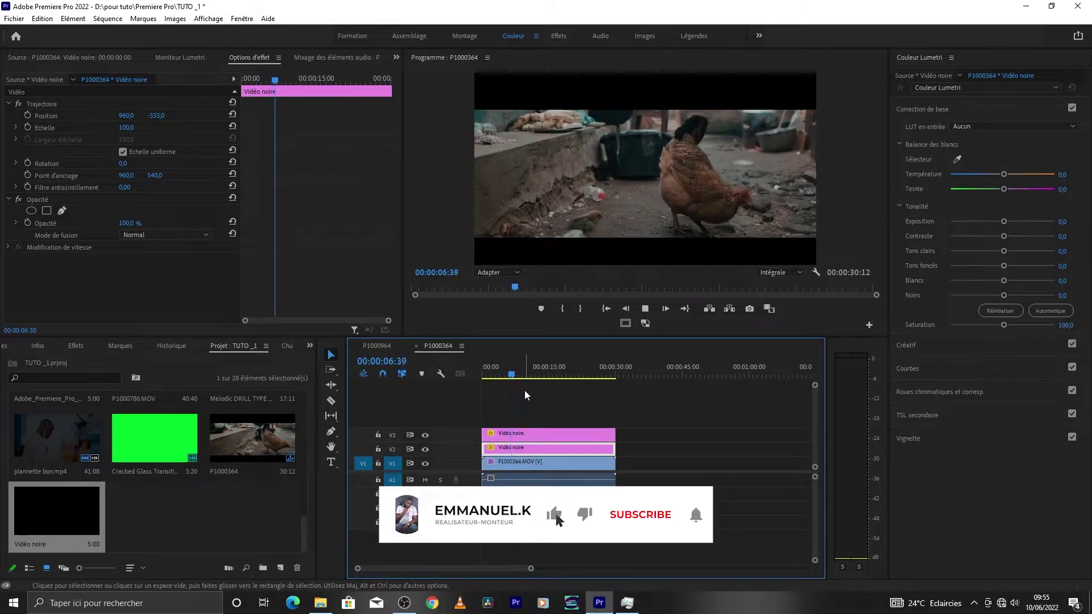
key(space)
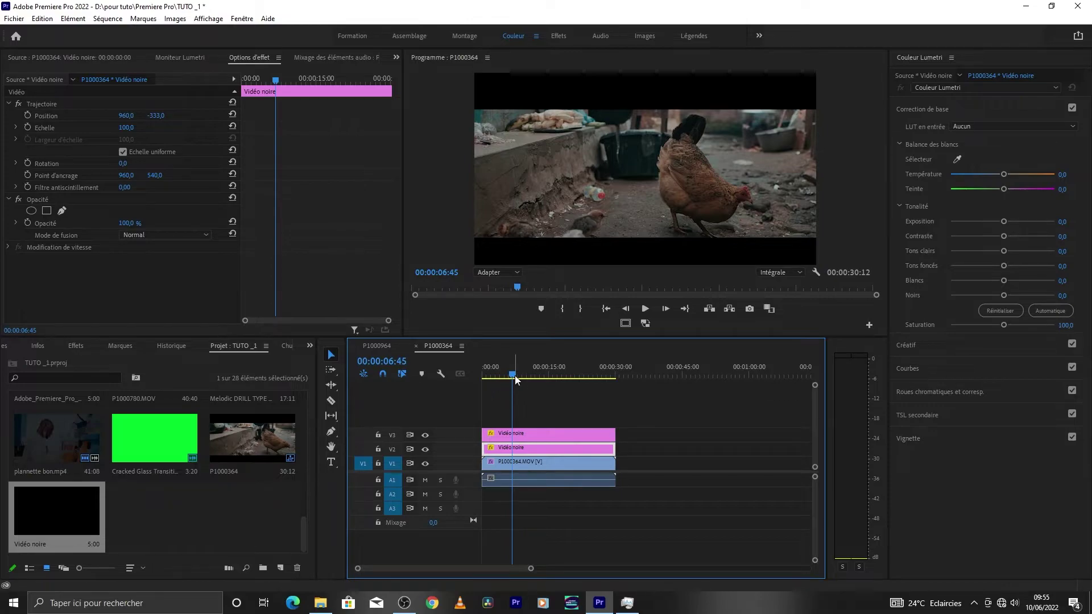
key(Home)
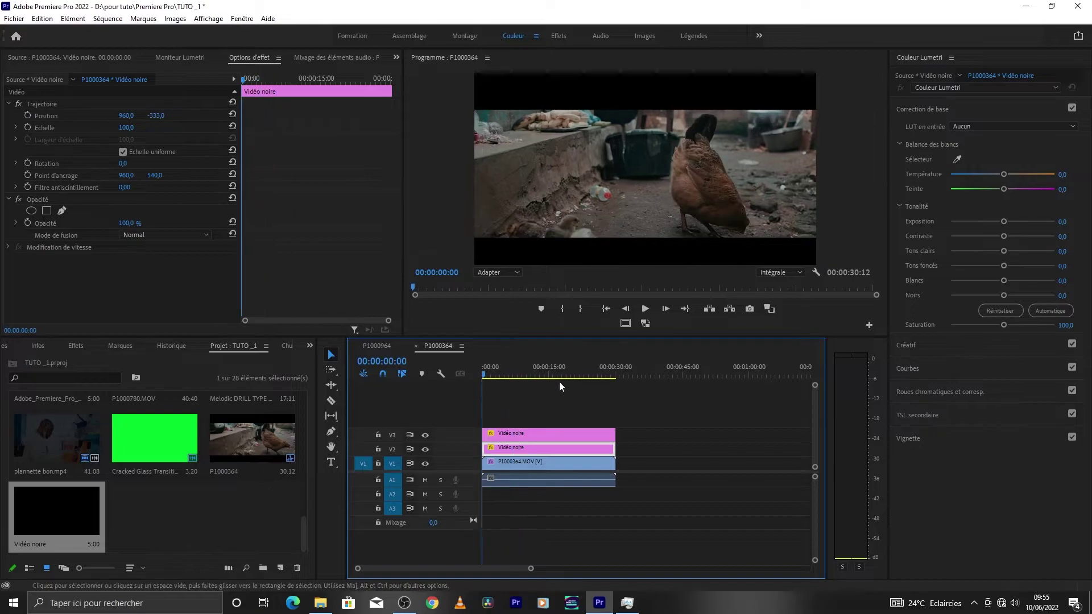
key(space)
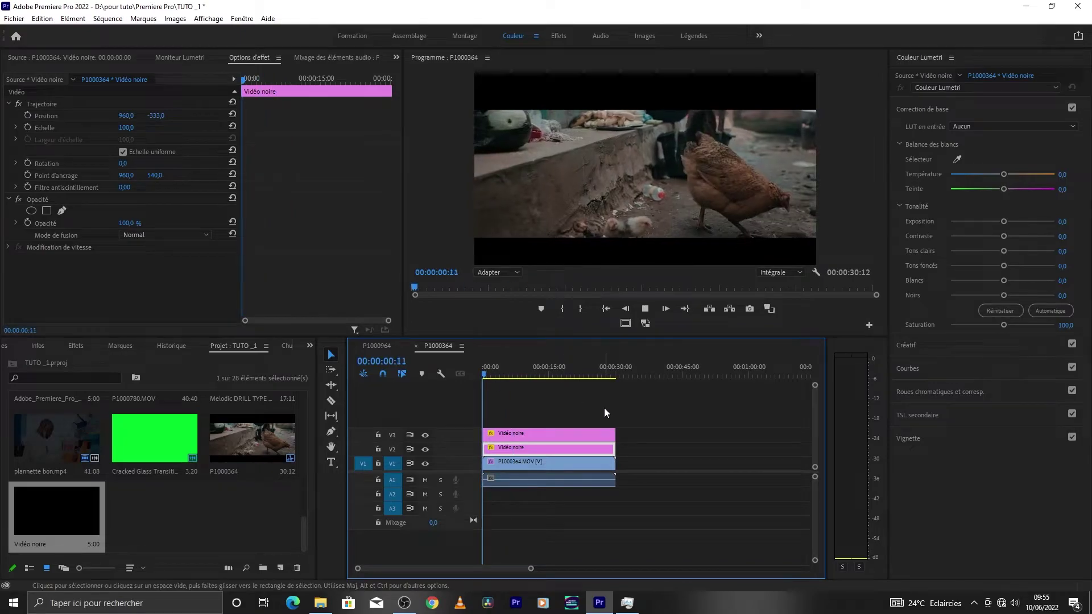
Step: Move the V3 bottom bar up to Position Y 1446 and preview the result
drag(498, 374, 545, 370)
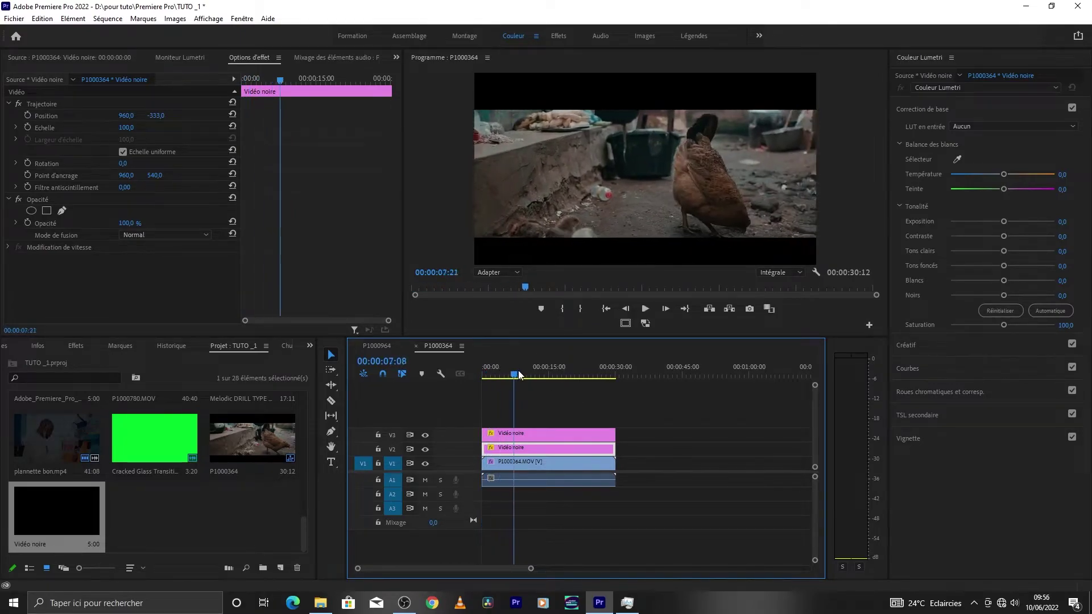
click(516, 433)
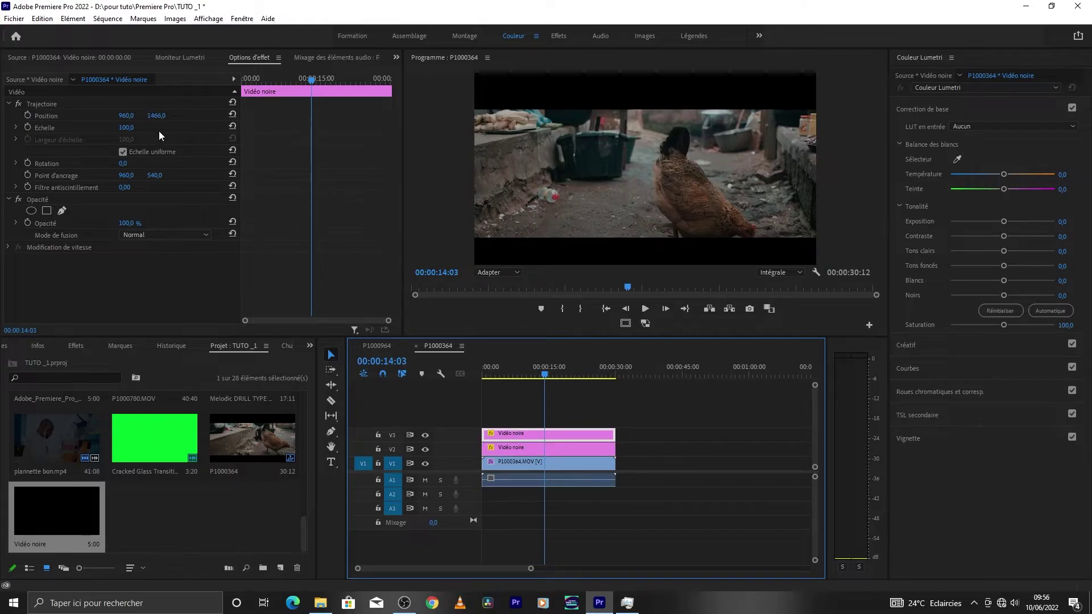
drag(157, 115, 145, 115)
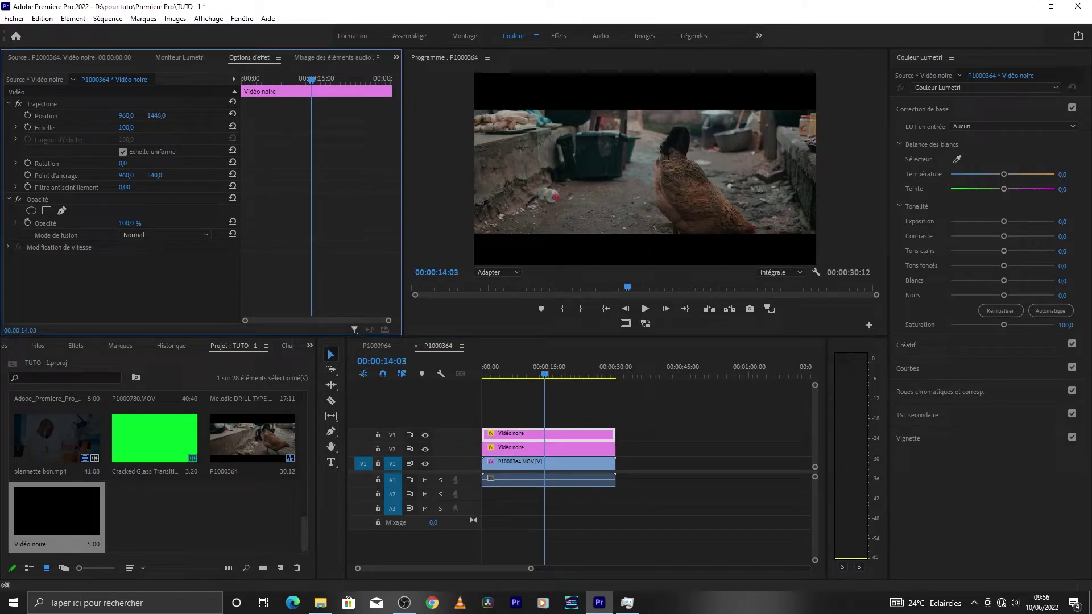
click(156, 116)
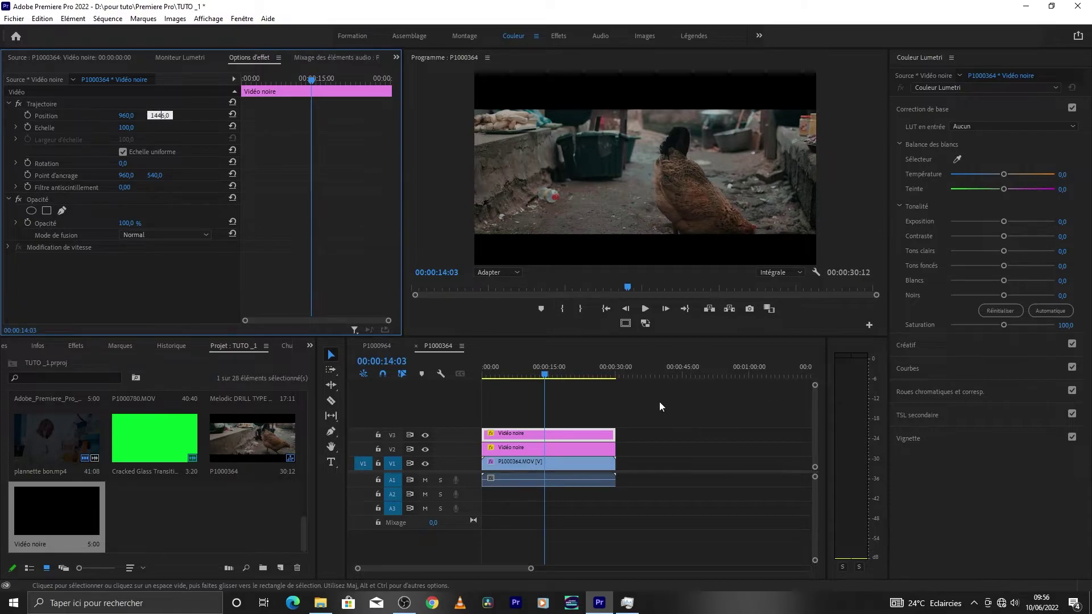
click(648, 309)
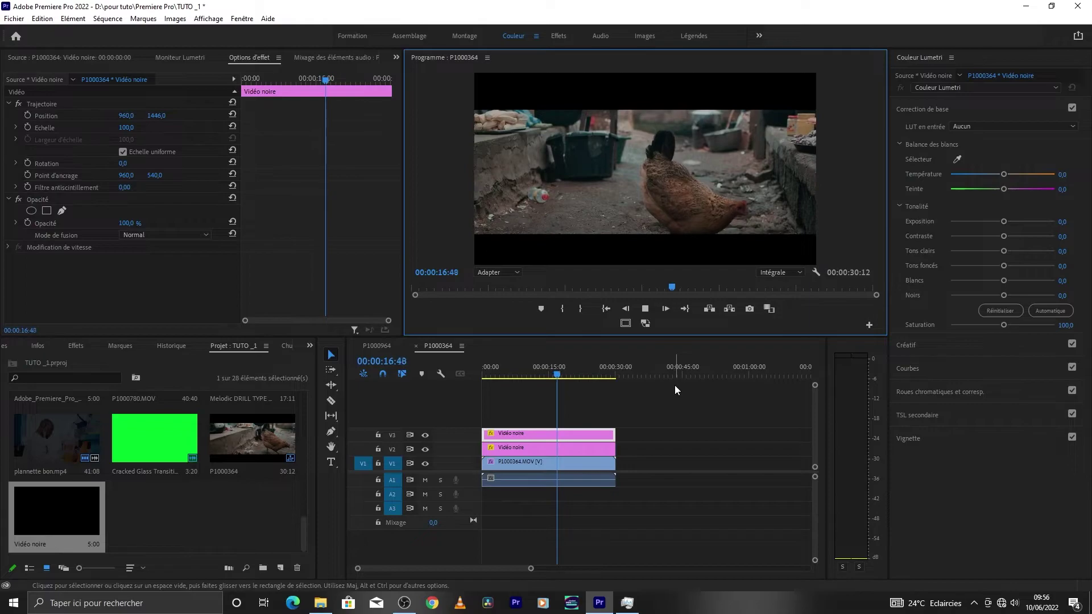
key(space)
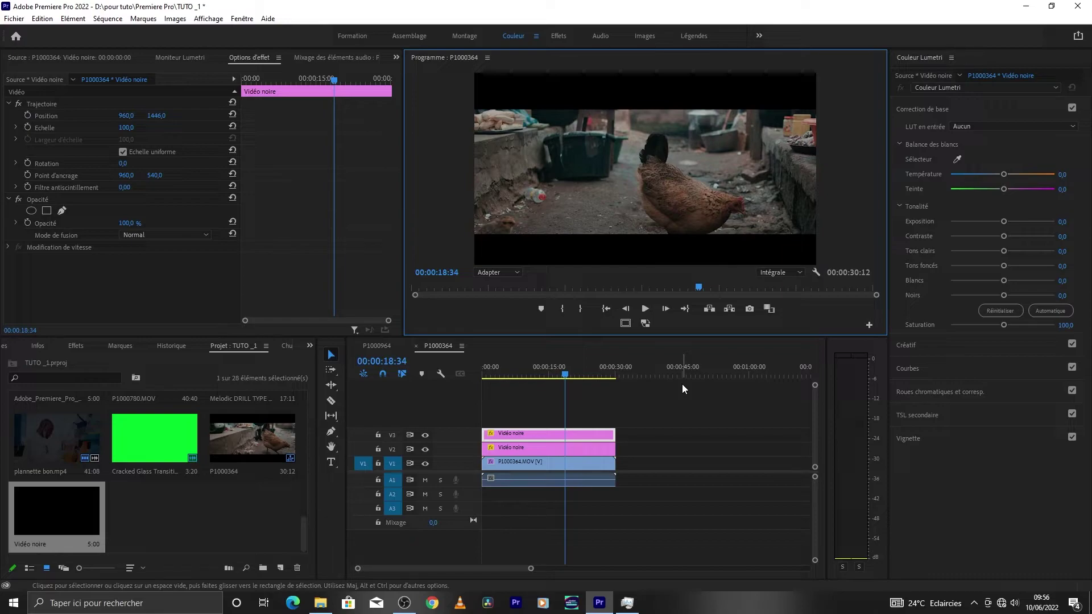
click(671, 428)
Step: Delete both Vidéo noire bar clips from tracks V2 and V3
drag(629, 418, 563, 451)
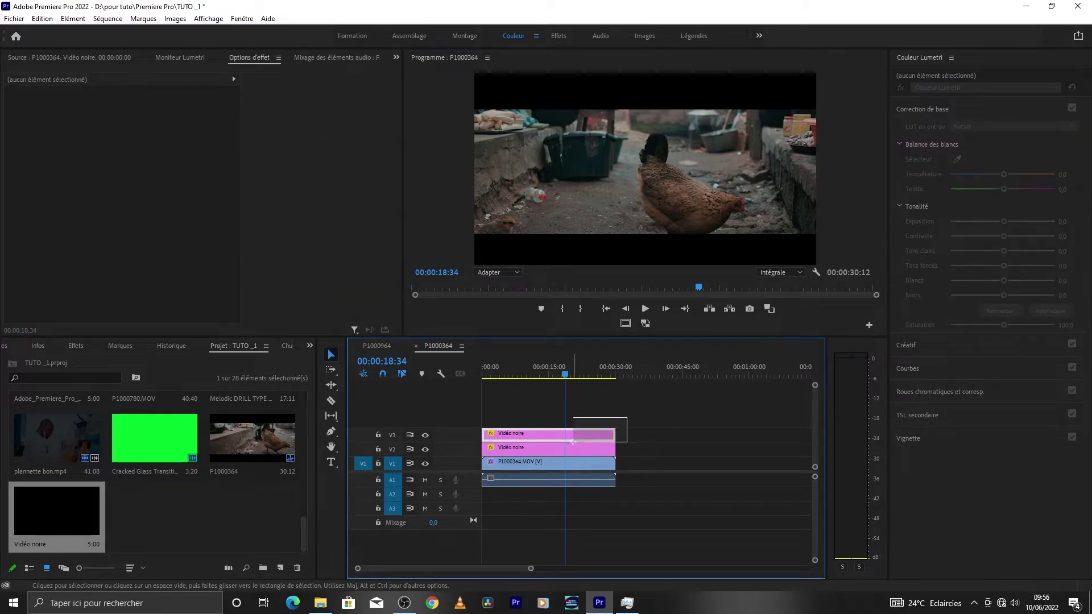
key(Delete)
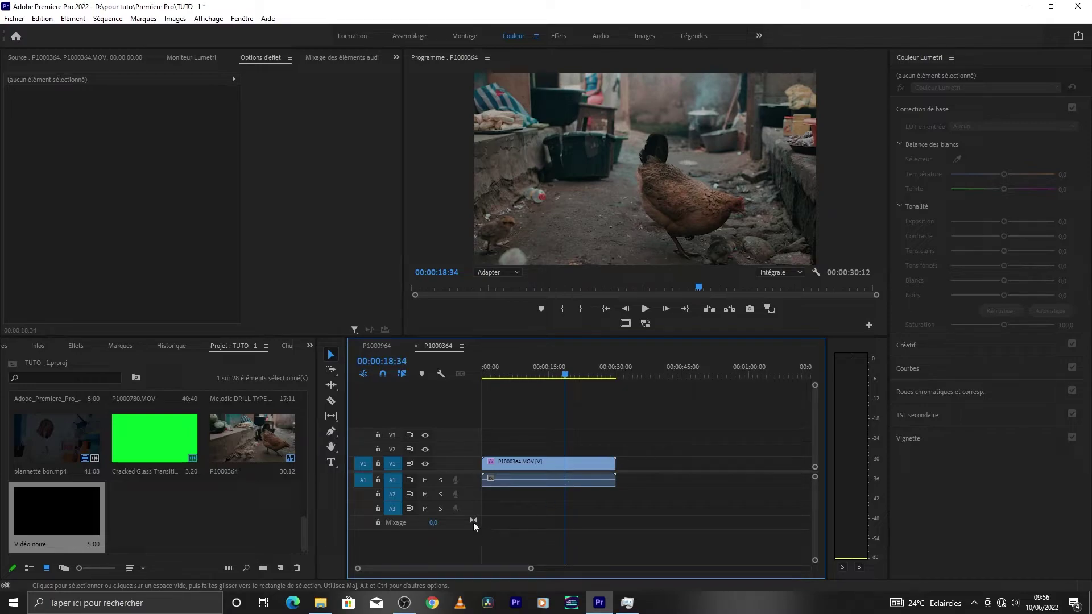
Step: Import the BANDE NOIR BY EMMANUEL.K folder from the Desktop (Bureau) as a project bin
double_click(241, 523)
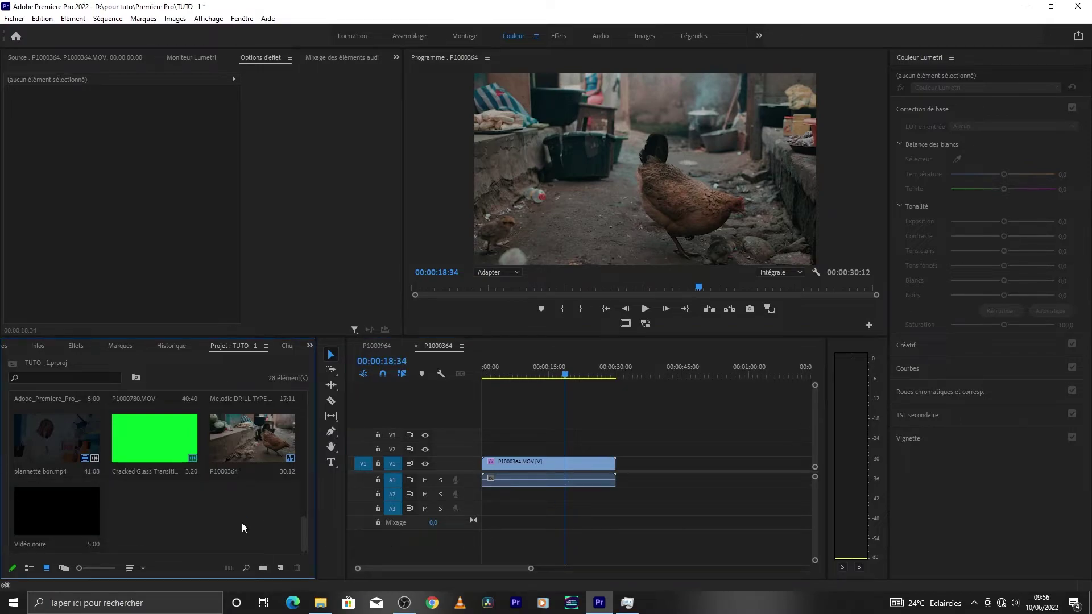
click(47, 128)
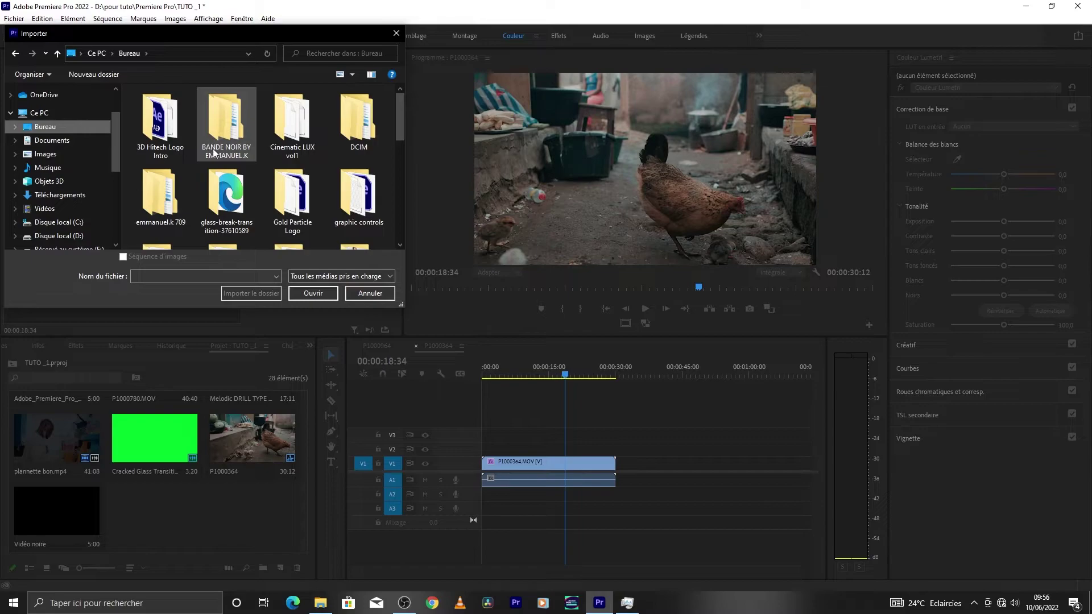
double_click(248, 153)
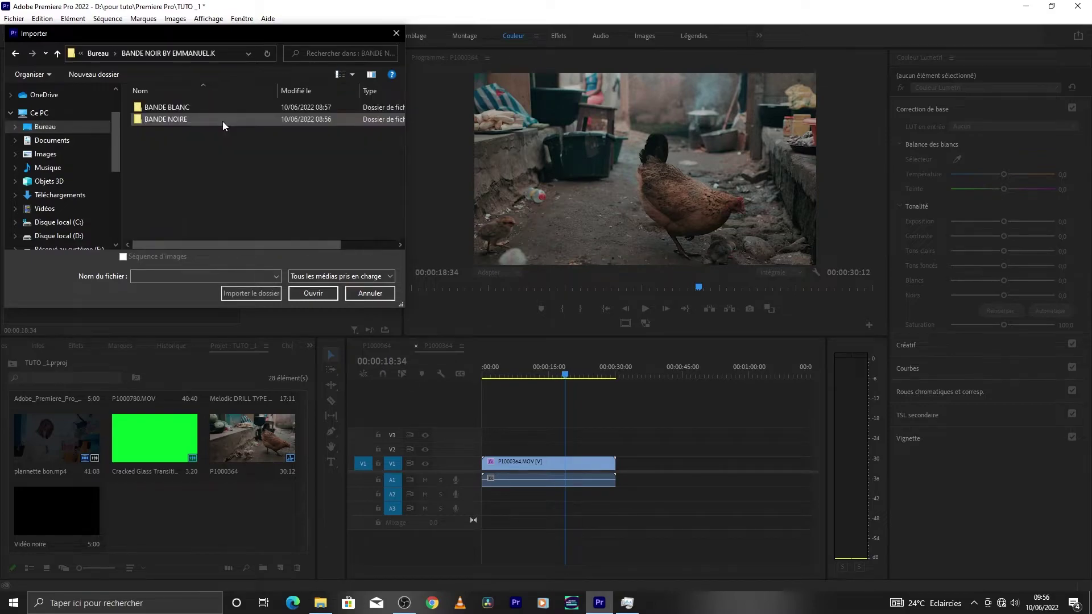
double_click(162, 119)
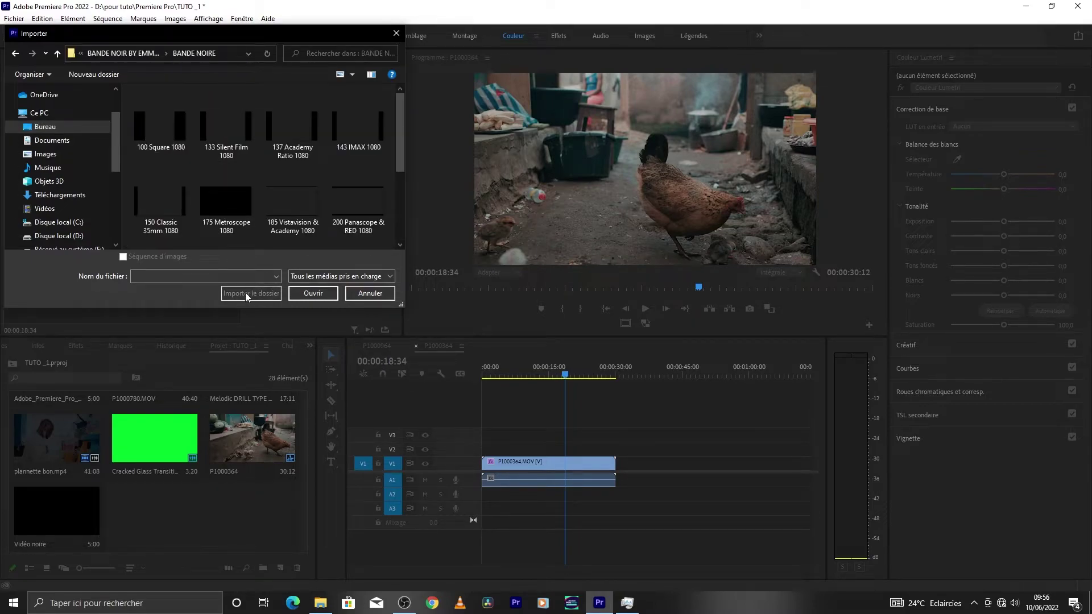
double_click(57, 54)
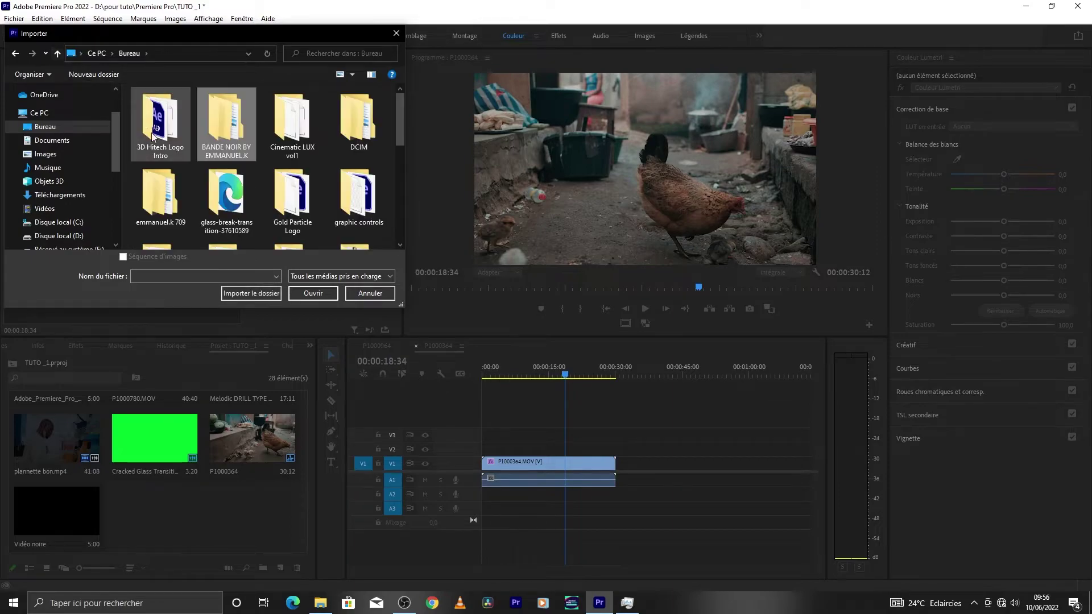
double_click(225, 143)
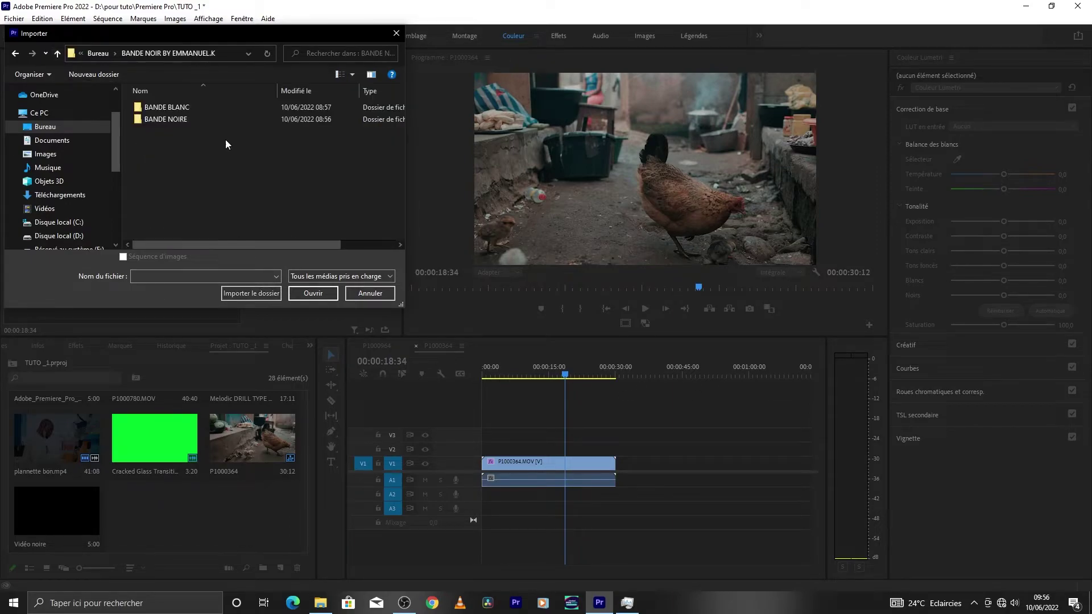
double_click(57, 52)
double_click(176, 121)
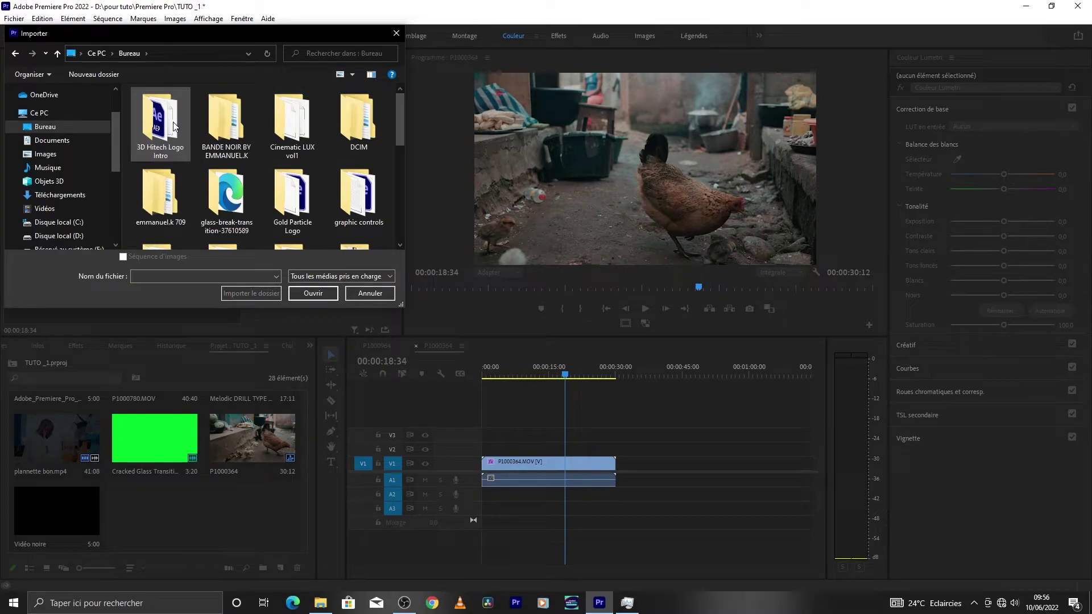
click(226, 123)
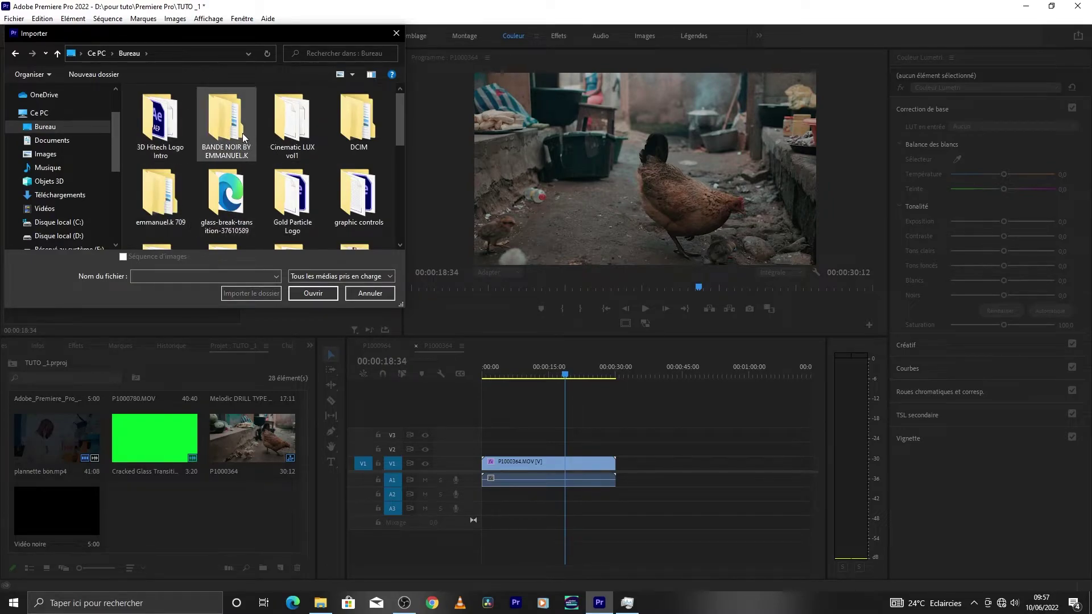
click(255, 293)
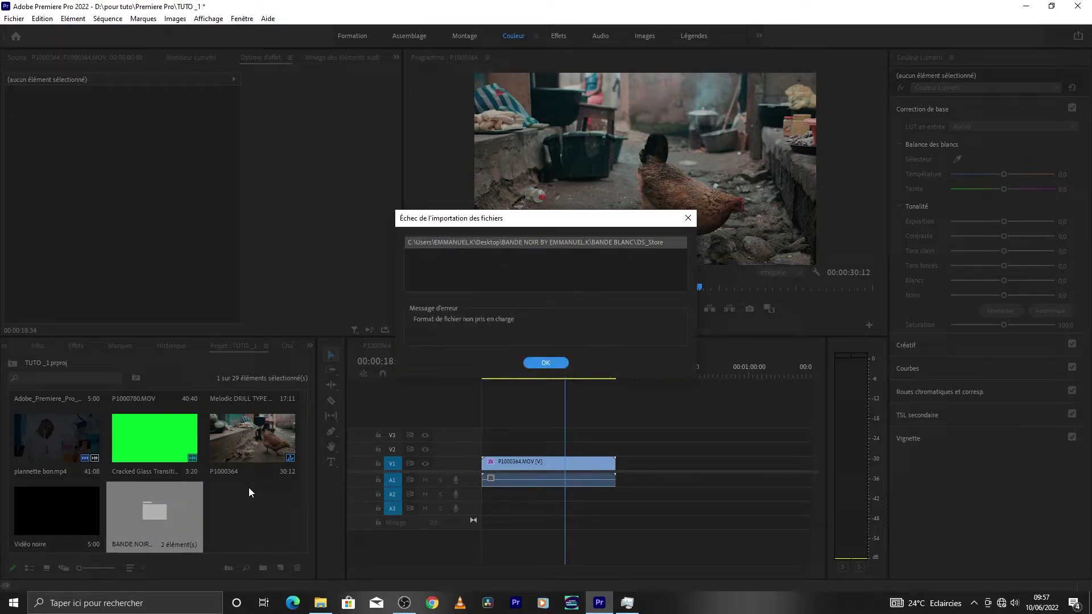
Step: Dismiss the DS_Store import error and open the BANDE NOIRE bin of 16 black-bar PNGs
click(540, 364)
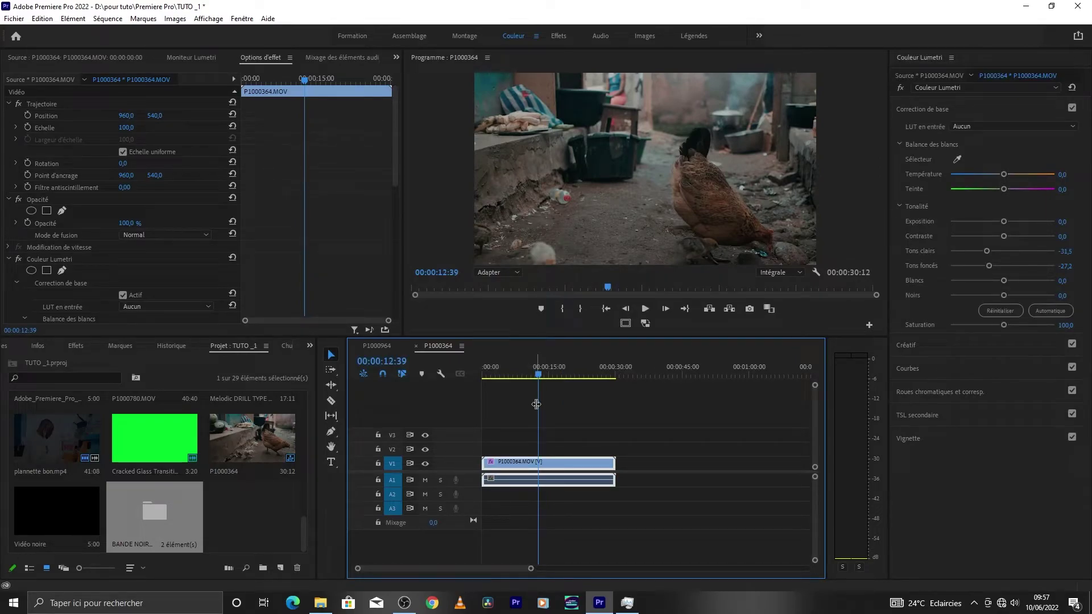
click(256, 523)
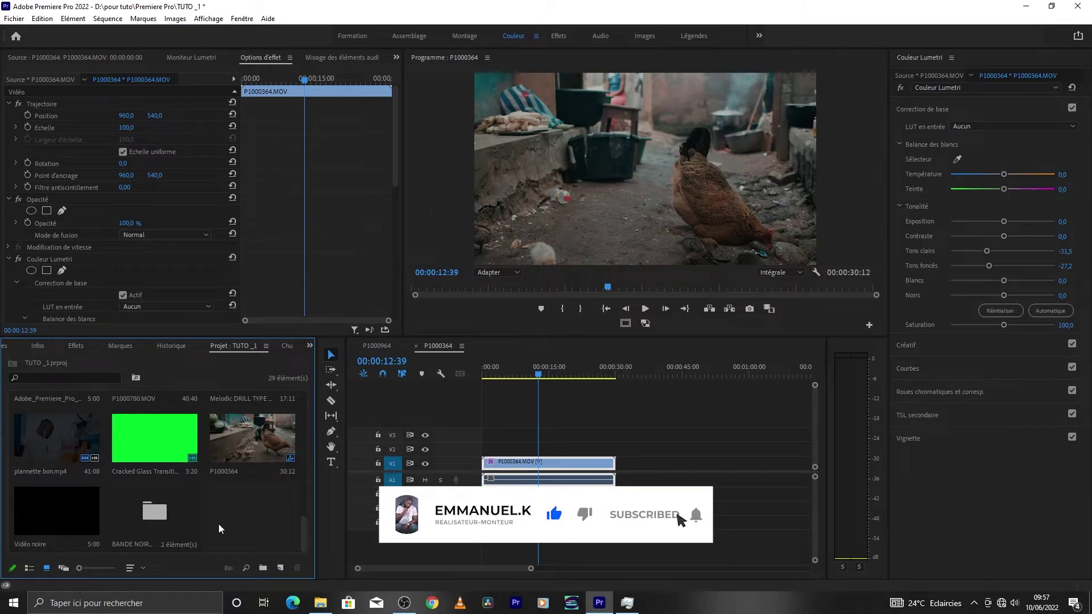
double_click(171, 510)
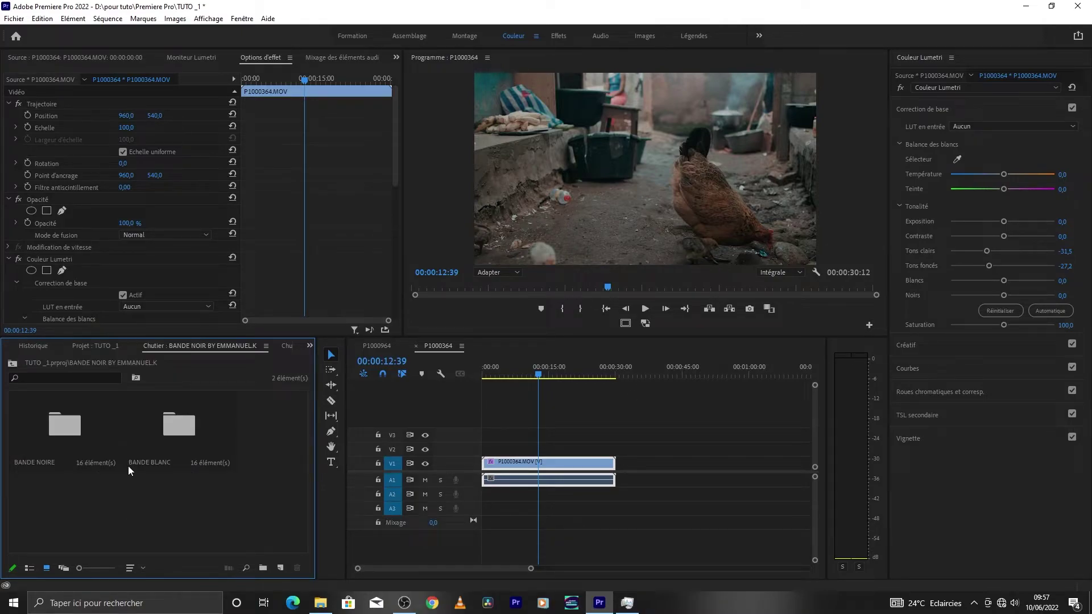
double_click(68, 443)
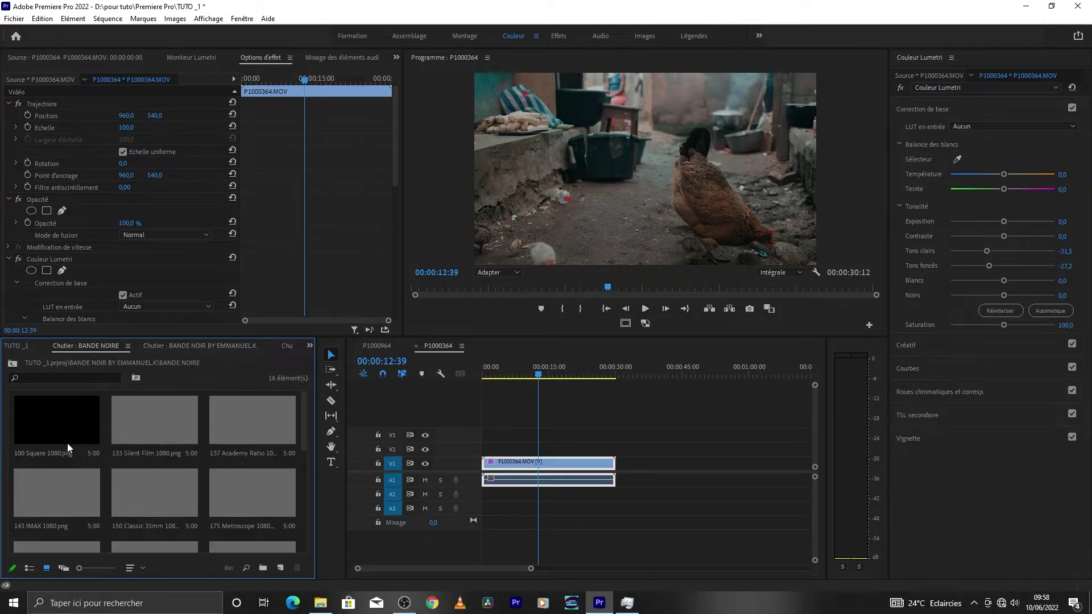
scroll(196, 506, down, 1)
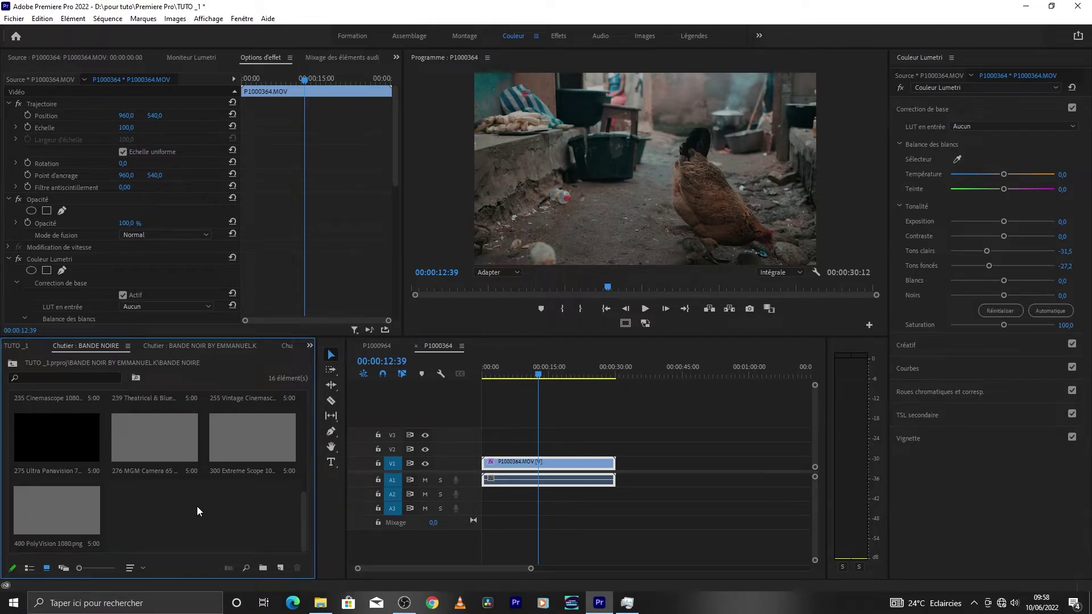
scroll(197, 506, up, 1)
scroll(203, 507, down, 1)
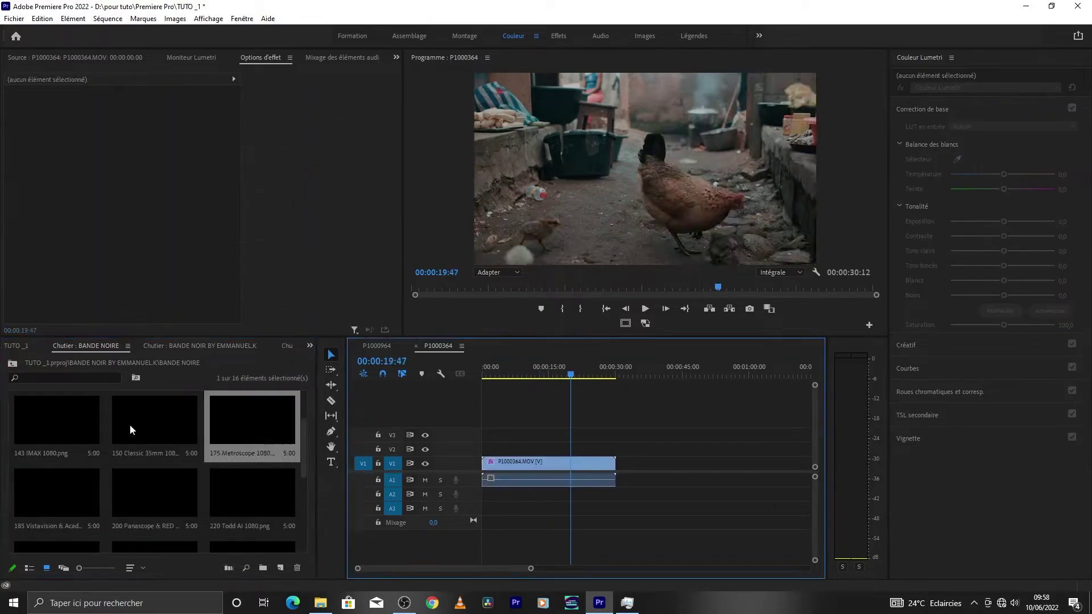
drag(130, 424, 618, 447)
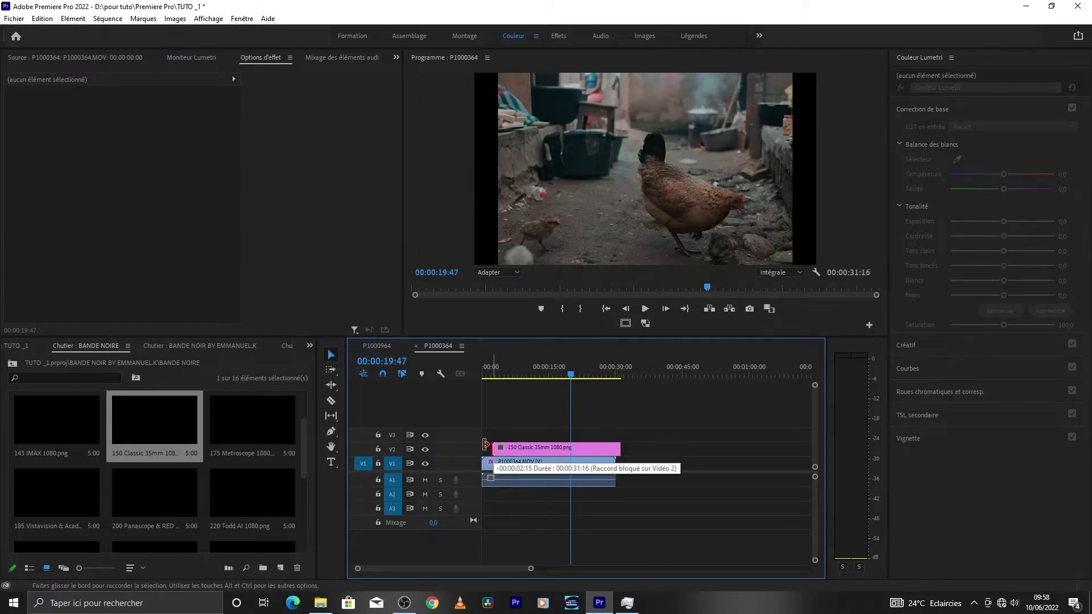
drag(490, 452, 482, 448)
drag(620, 447, 616, 447)
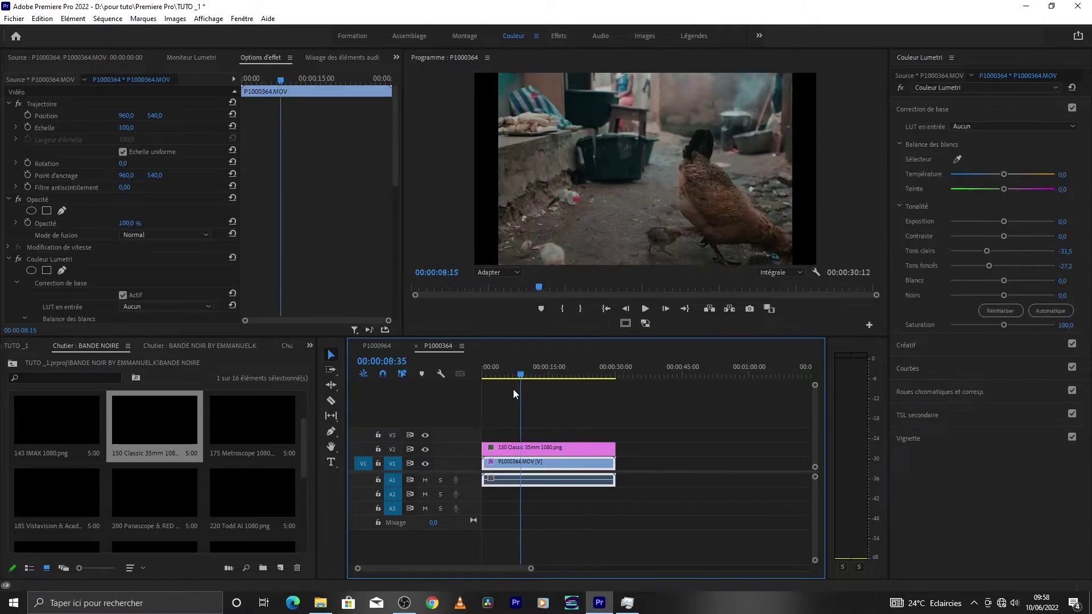
drag(577, 380, 485, 380)
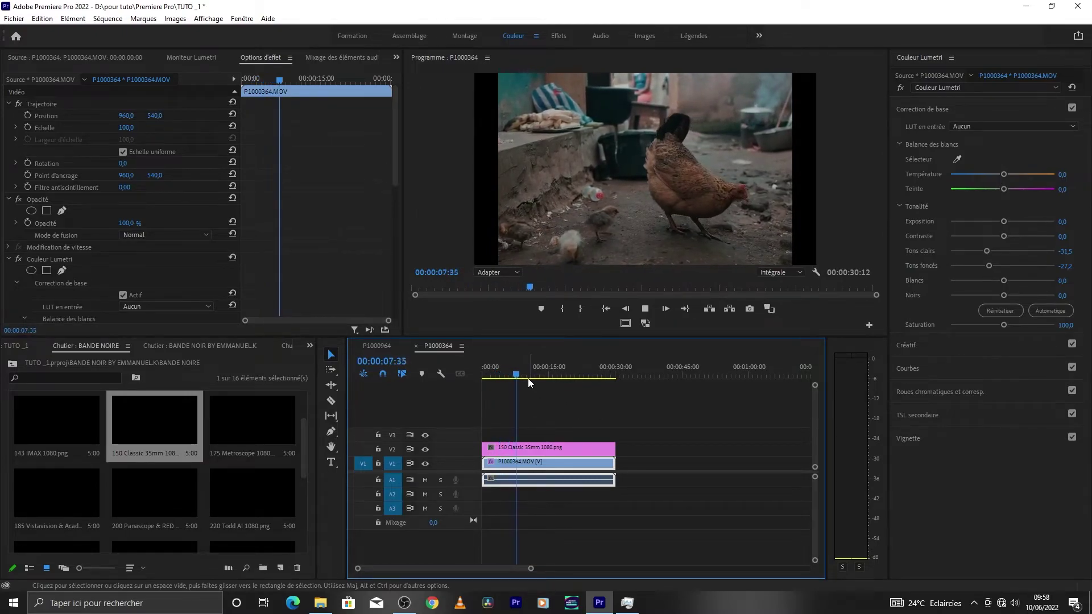
mouse_move(540, 375)
mouse_down()
mouse_move(568, 375)
mouse_move(488, 395)
mouse_move(592, 390)
mouse_move(551, 394)
mouse_up()
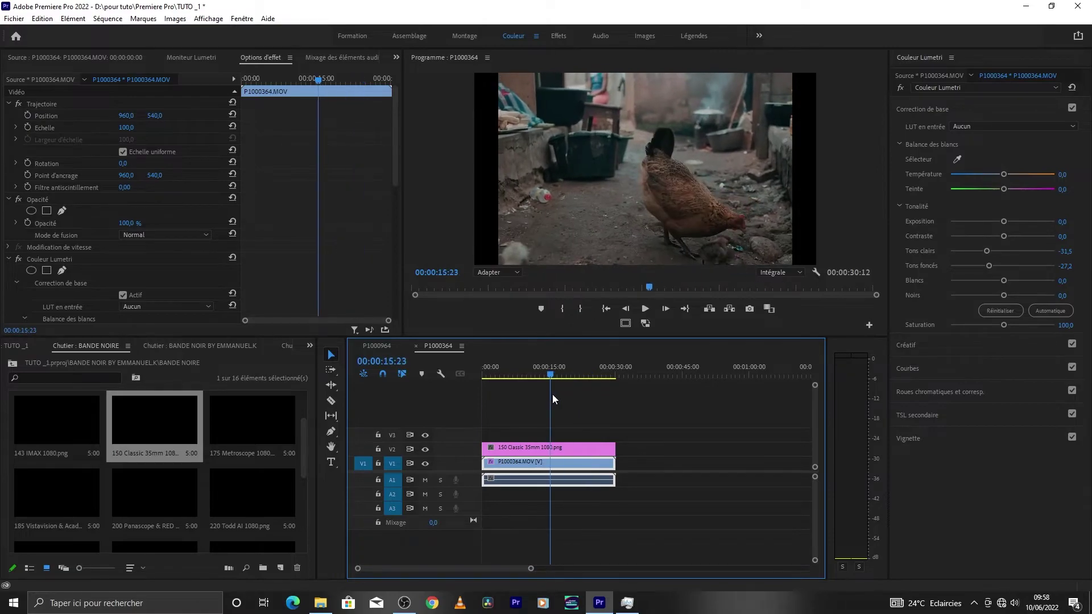
click(554, 442)
key(Delete)
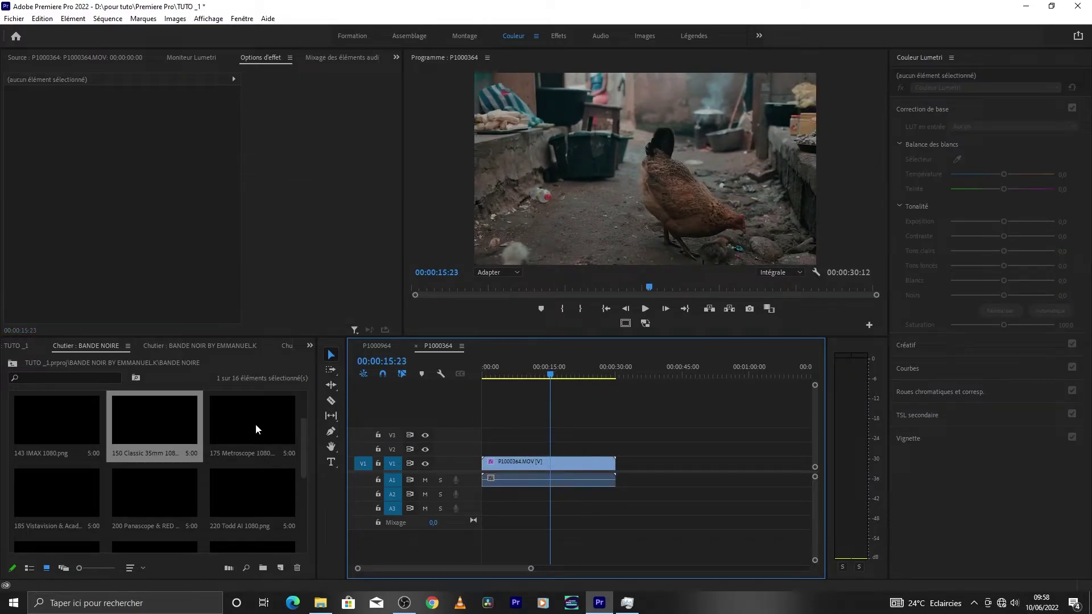
drag(59, 448, 614, 448)
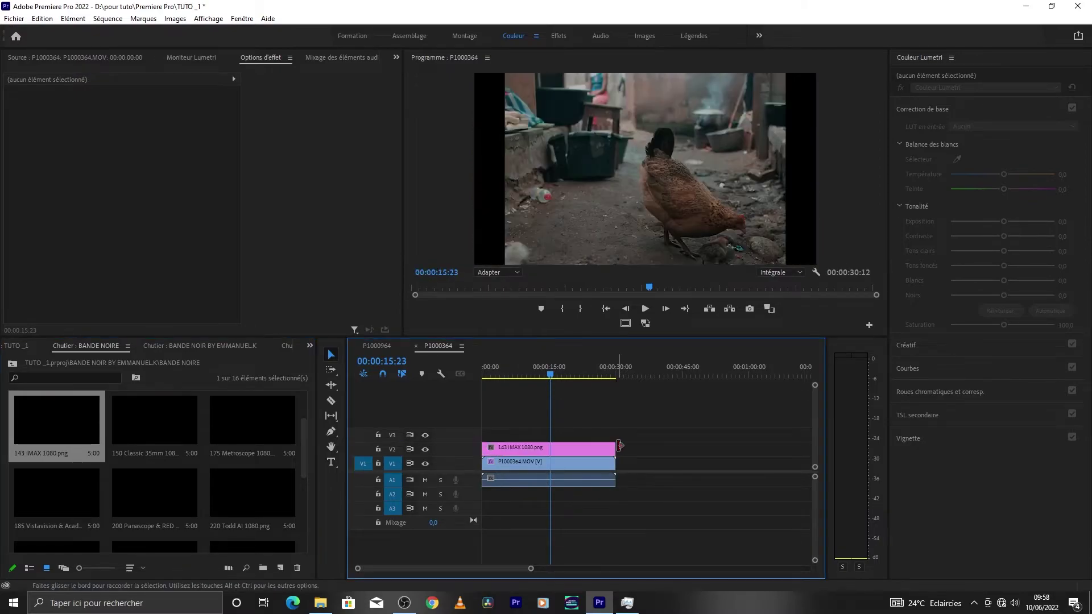
click(550, 374)
click(559, 373)
click(579, 445)
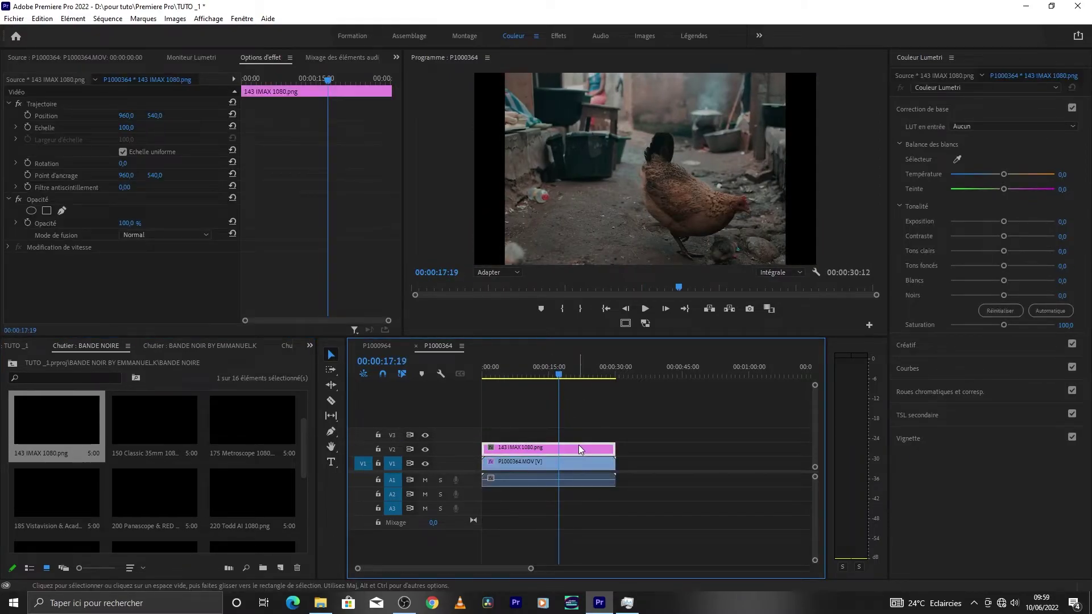
key(Delete)
scroll(259, 480, down, 2)
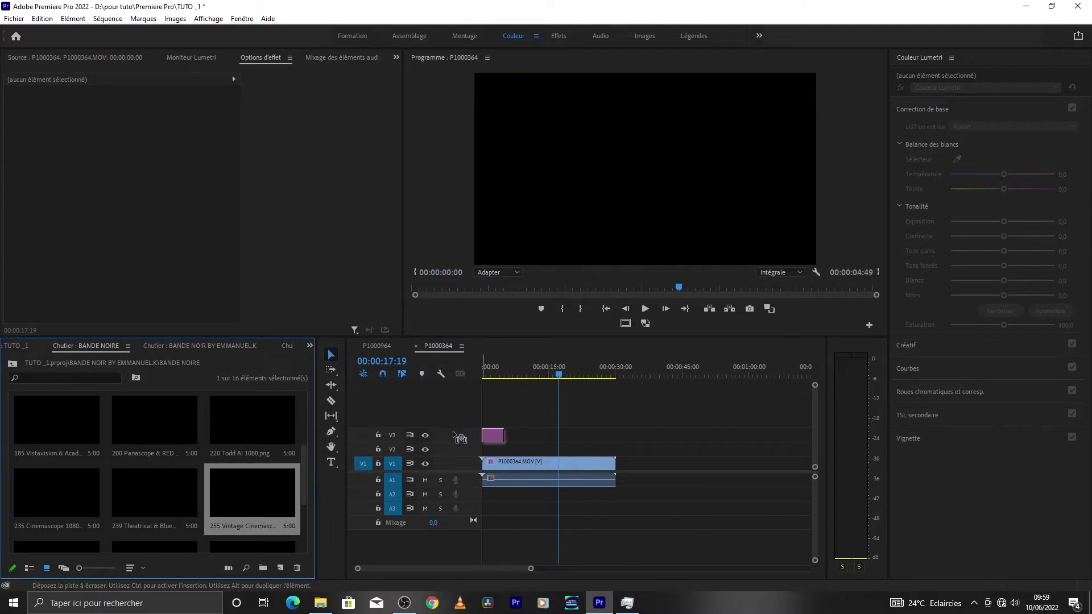
mouse_move(238, 499)
mouse_down()
mouse_move(494, 449)
mouse_move(616, 444)
mouse_up()
key(Home)
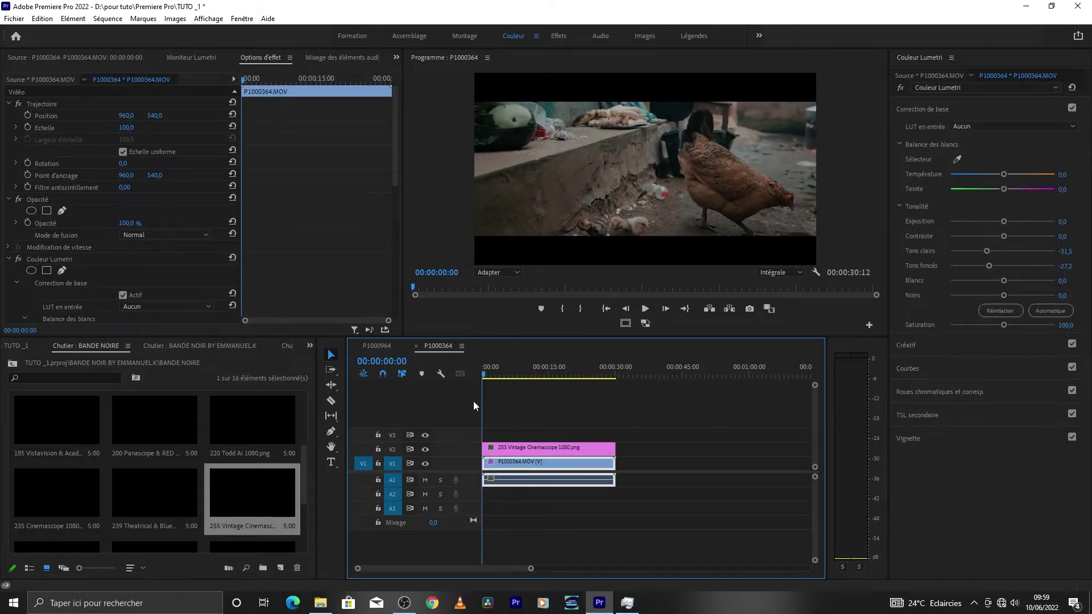
key(space)
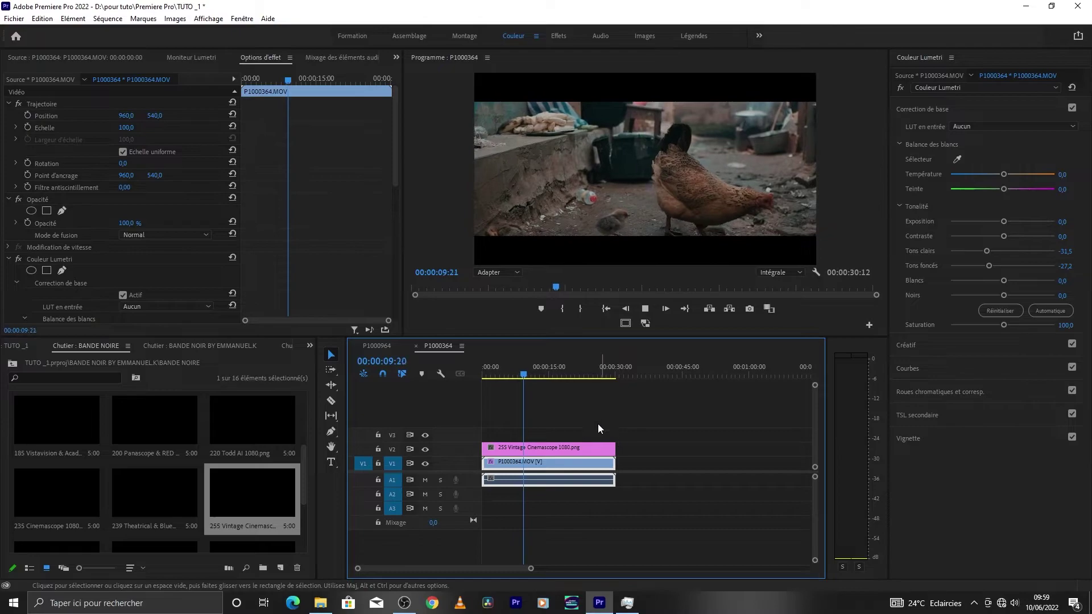
key(space)
click(560, 452)
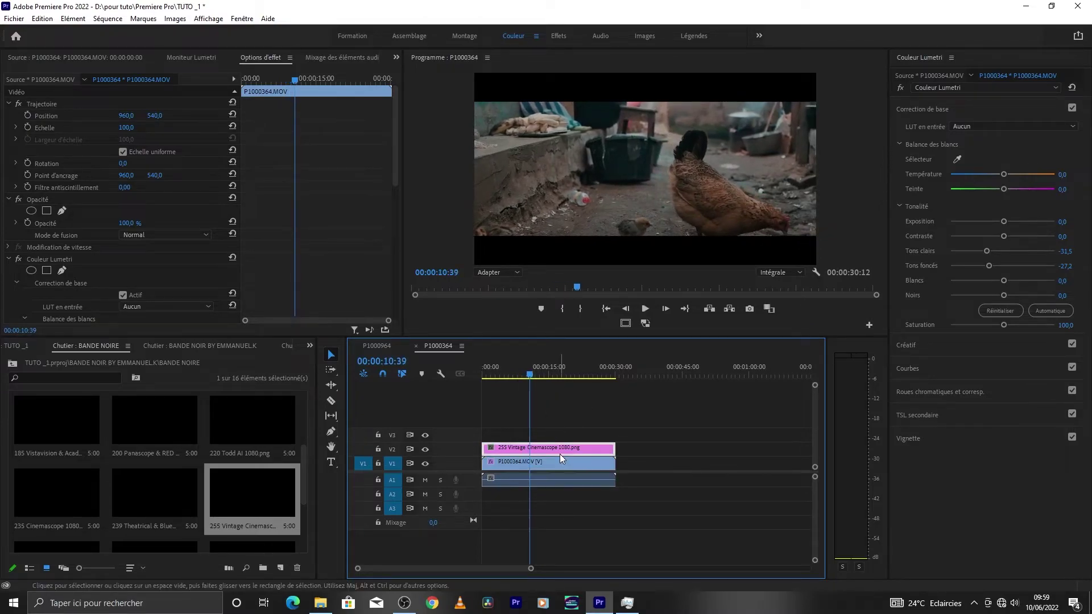
key(Delete)
scroll(187, 504, down, 3)
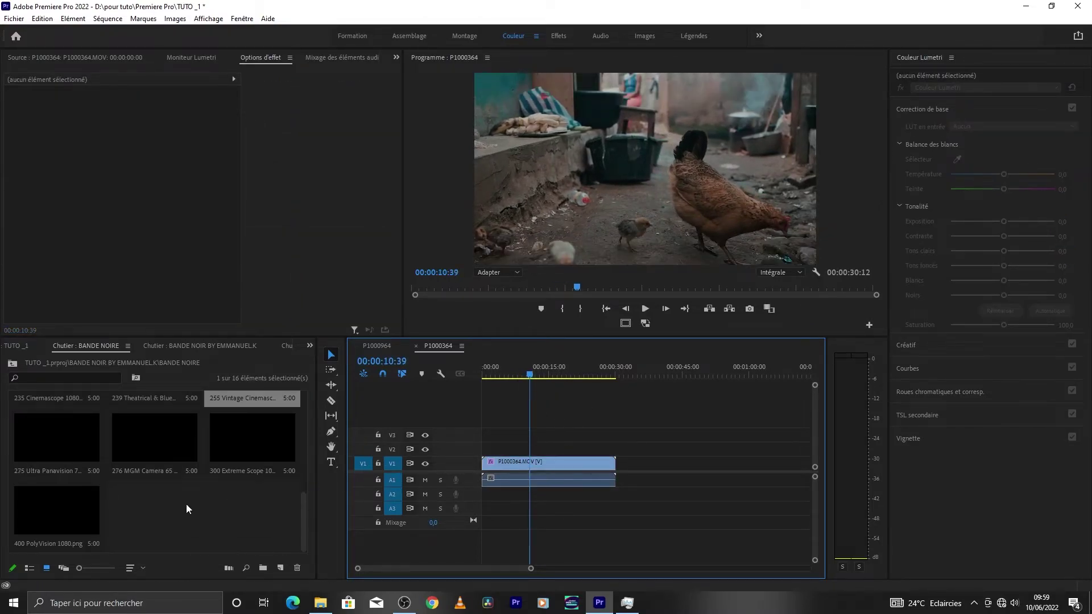
Step: Try the 400 PolyVision bars over the chicken clip, play it, then delete the overlay
mouse_move(61, 517)
mouse_down()
mouse_move(483, 449)
mouse_move(615, 448)
mouse_up()
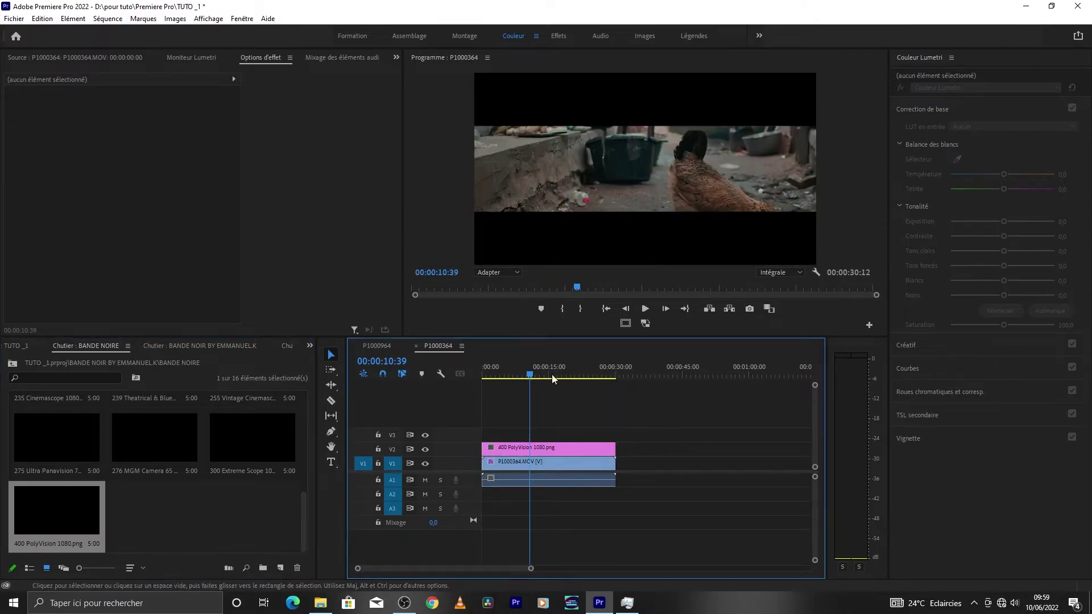
drag(552, 379, 492, 383)
key(space)
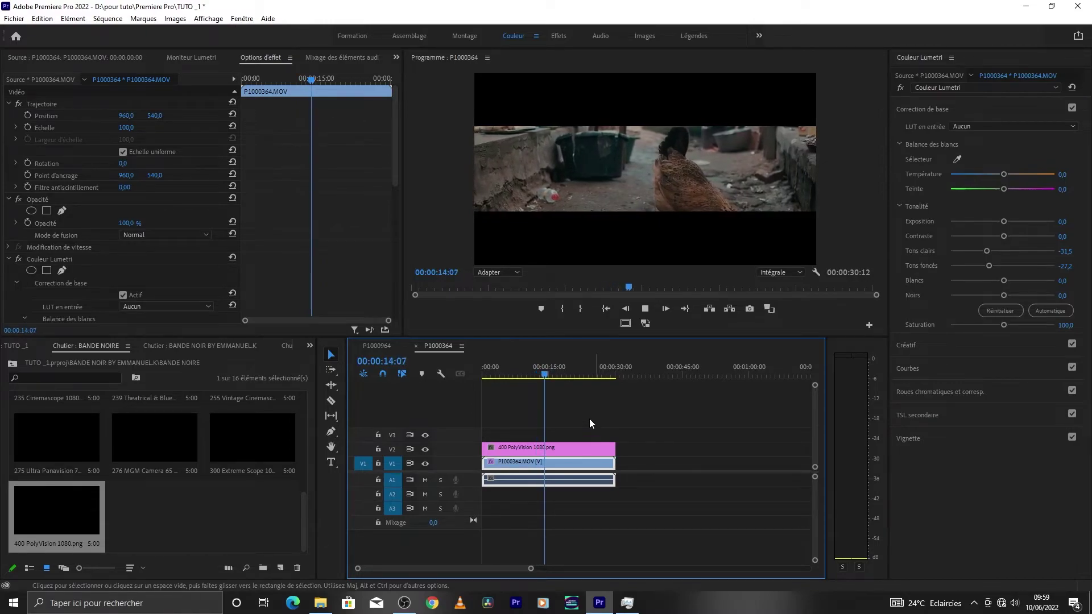
drag(544, 374, 599, 374)
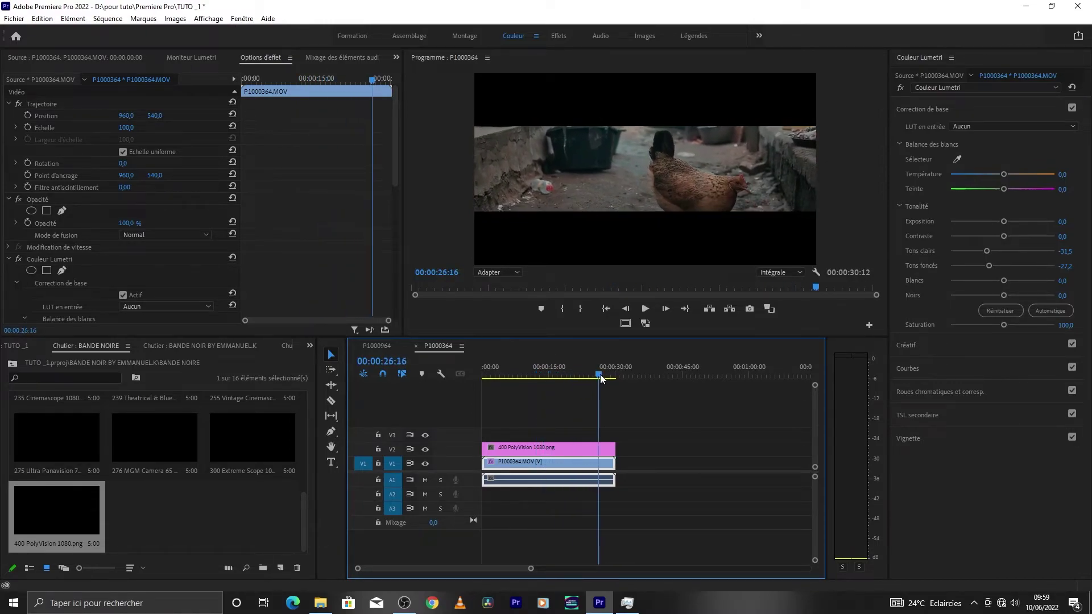
mouse_move(599, 374)
mouse_down()
mouse_move(472, 394)
mouse_move(499, 391)
mouse_up()
click(530, 445)
key(Delete)
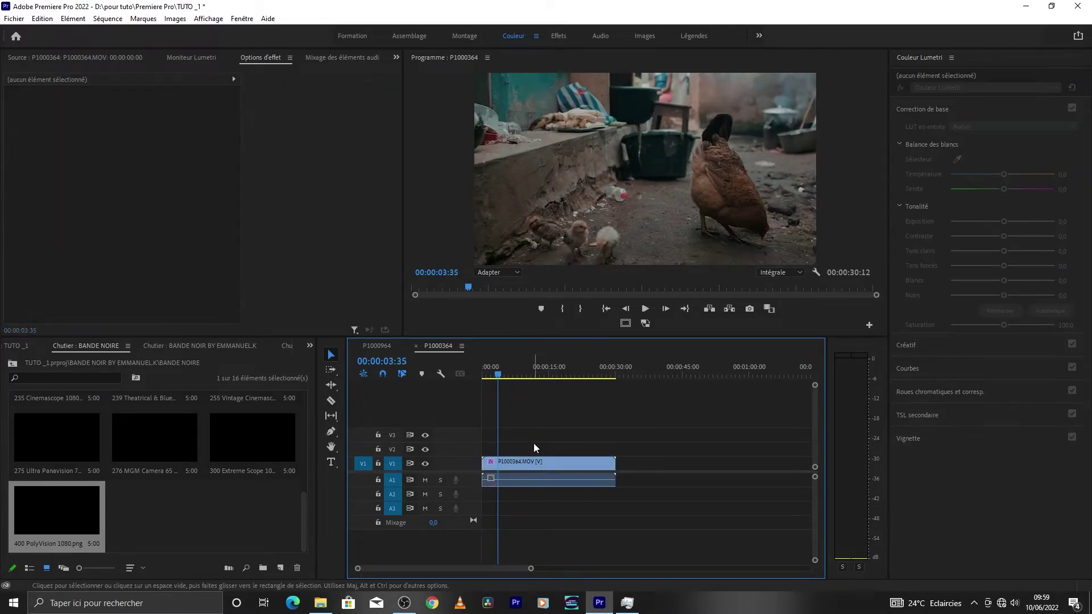
Step: Try the 276 MGM Camera bars, delete them, and return to the parent bin
scroll(160, 501, down, 1)
scroll(159, 496, up, 1)
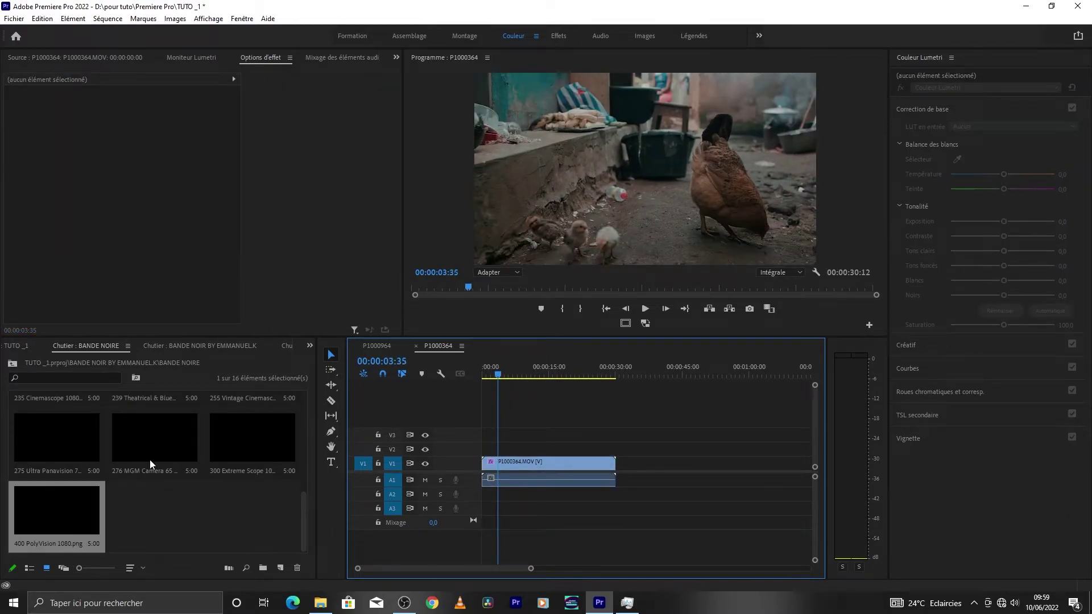
drag(149, 460, 615, 447)
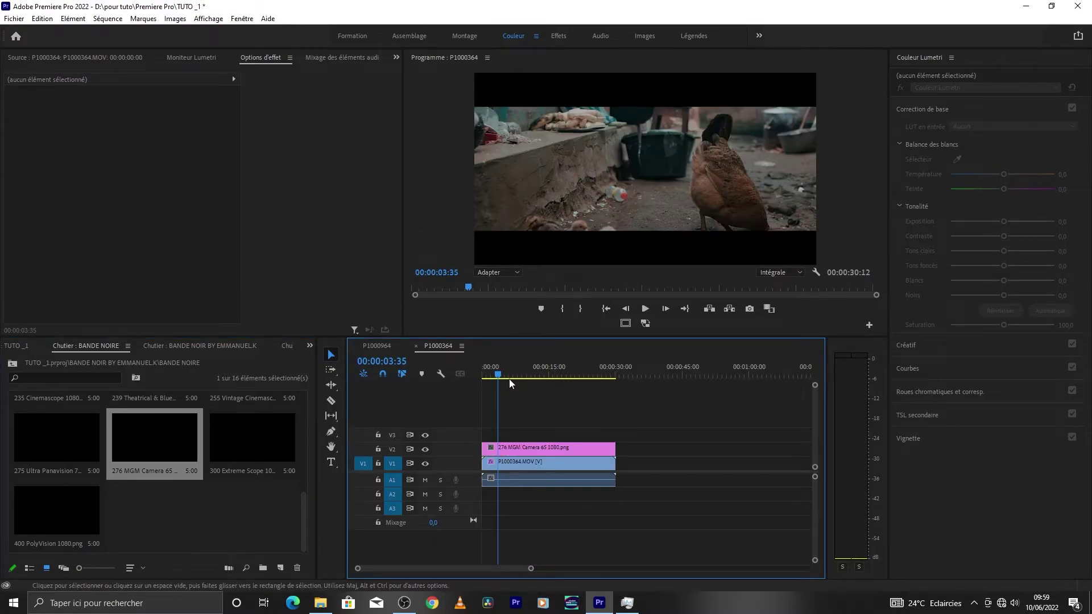
click(560, 377)
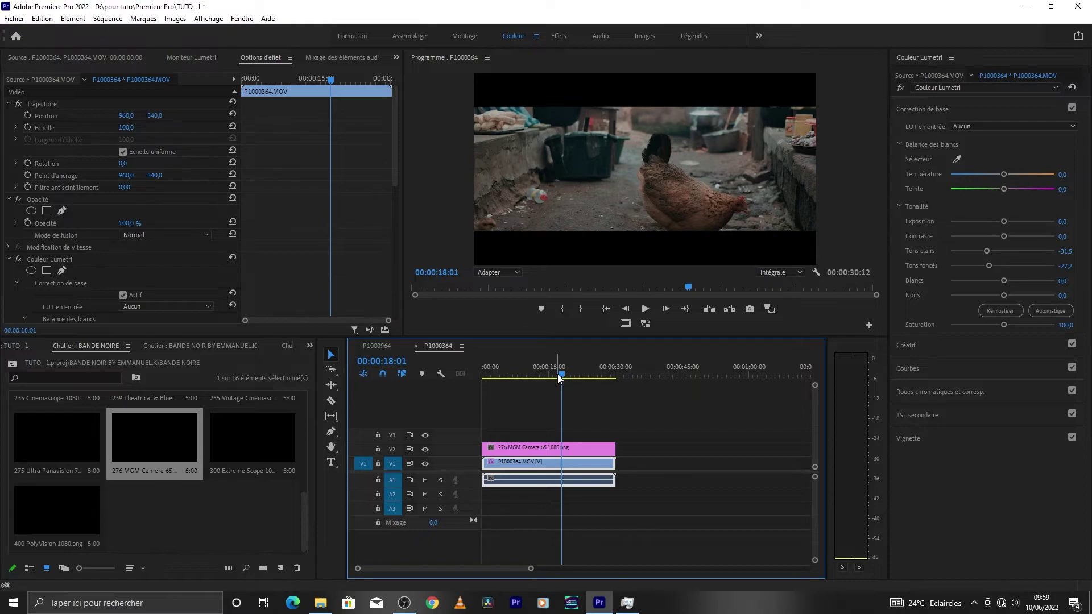
click(596, 446)
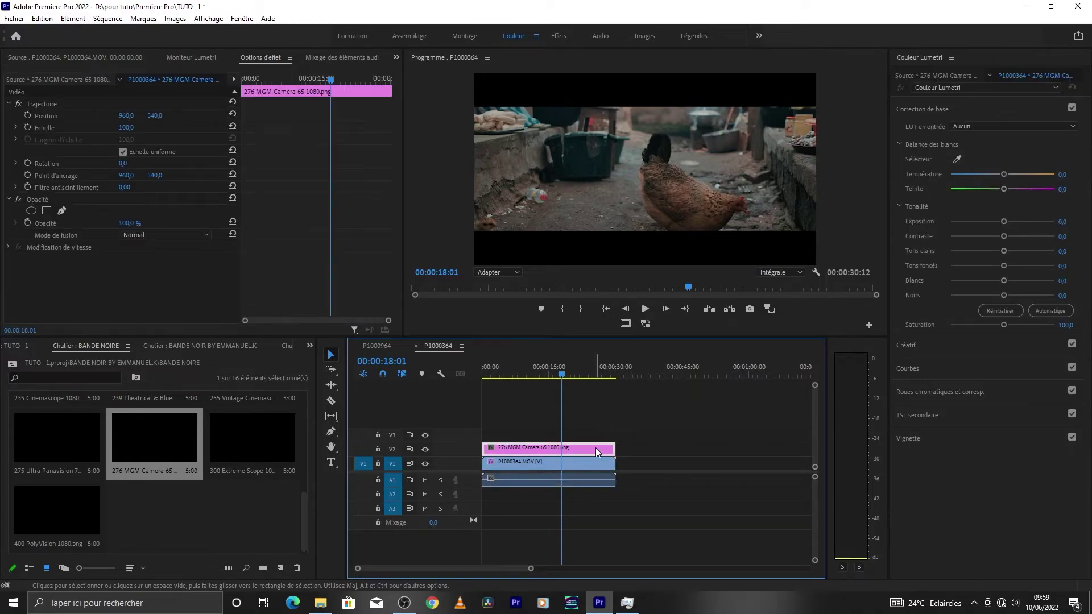
key(Delete)
click(12, 362)
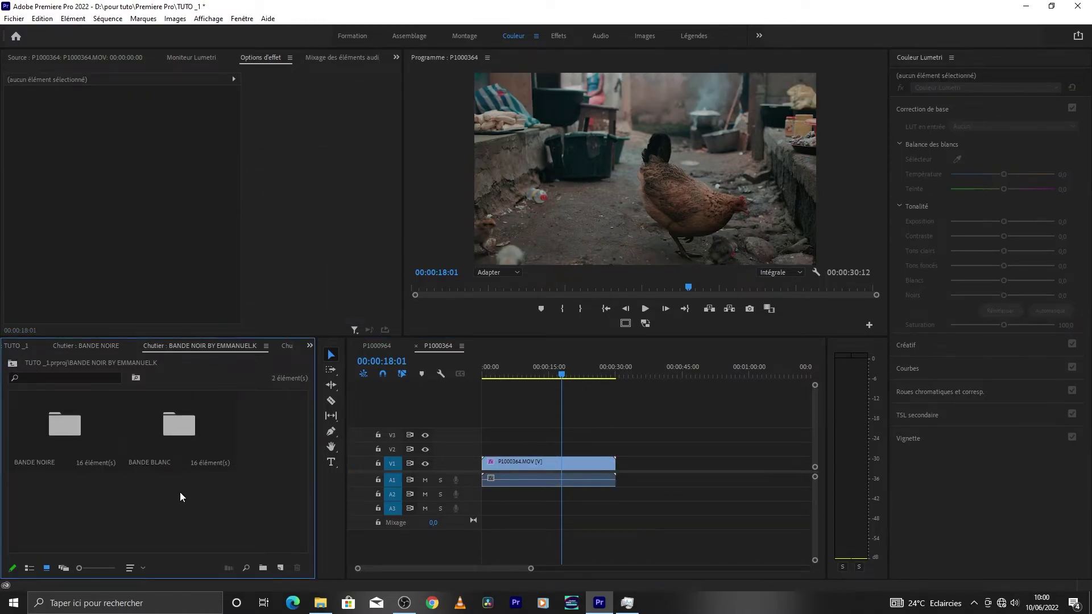
Step: Open the BANDE BLANC bin and try the 300 Extreme Scope overlay, trimmed to the clip's end
double_click(184, 442)
scroll(265, 493, down, 5)
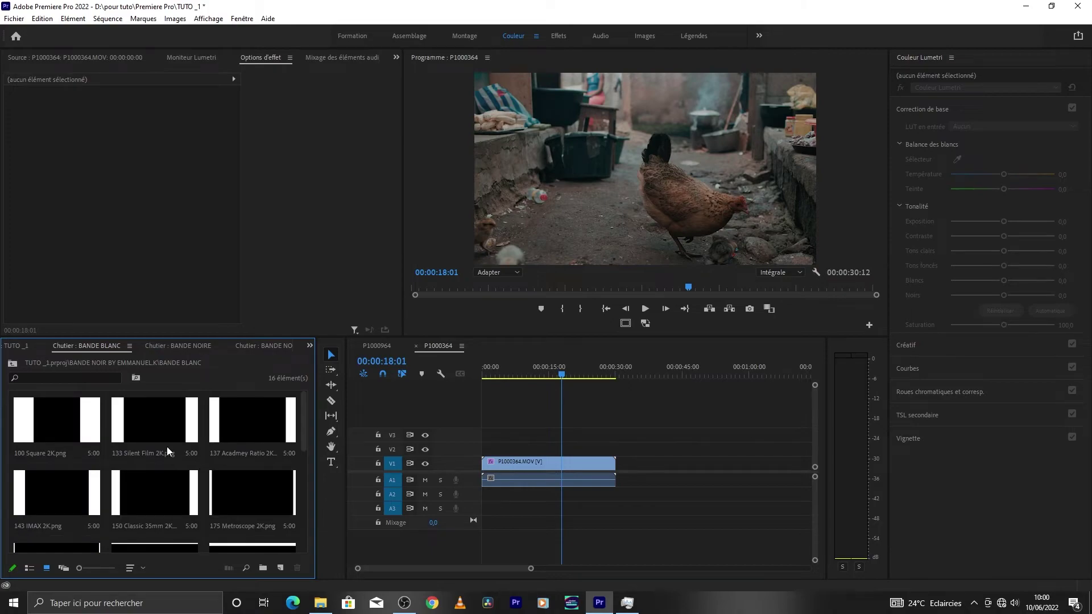
scroll(215, 507, down, 1)
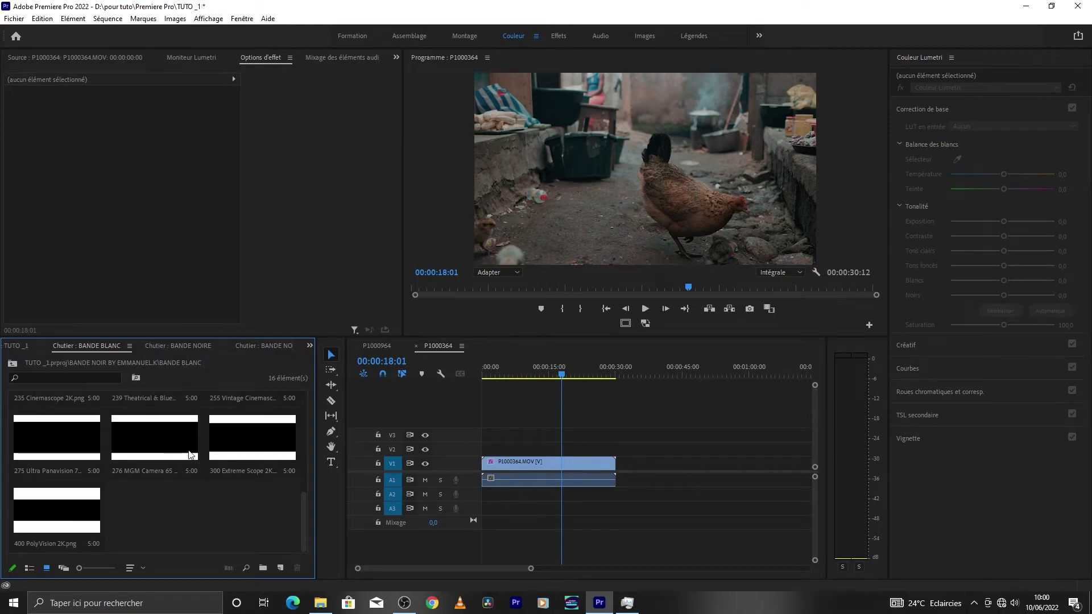
mouse_move(239, 440)
mouse_down()
mouse_move(453, 455)
mouse_move(621, 450)
mouse_up()
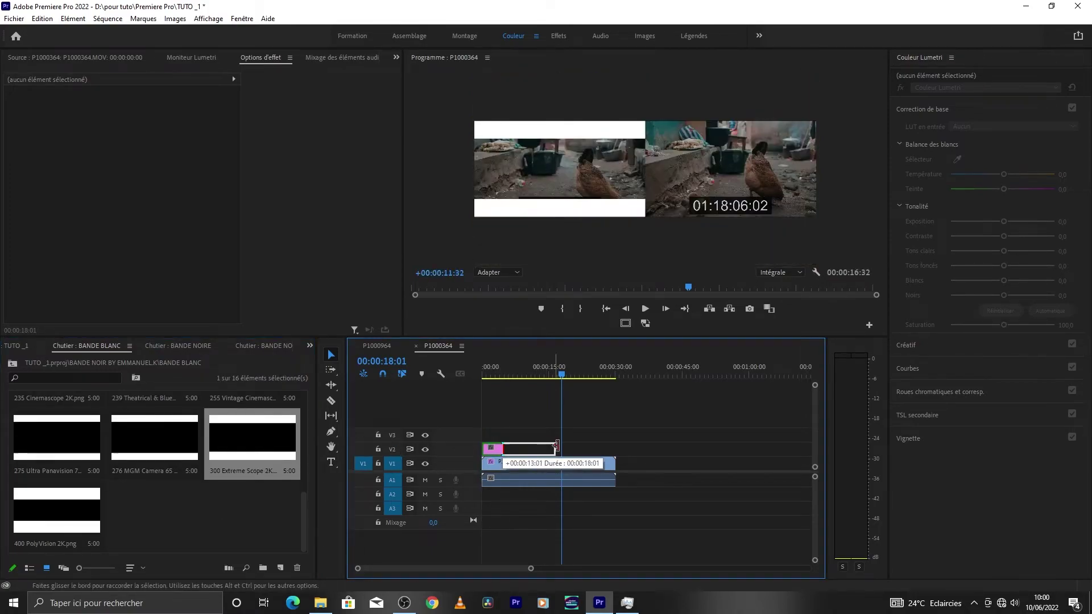
key(Home)
key(space)
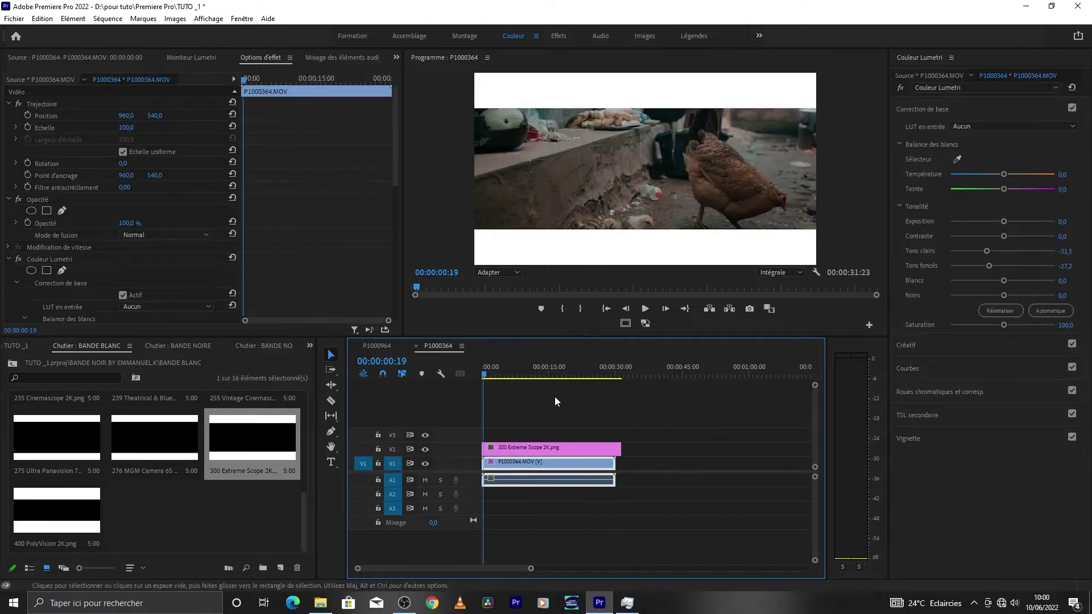
drag(627, 447, 616, 447)
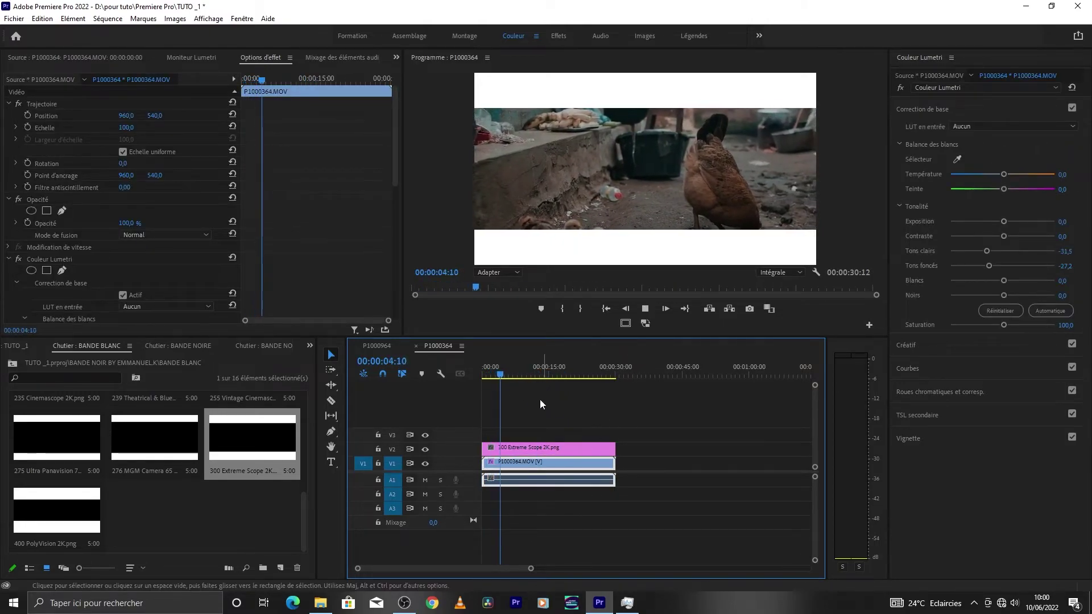
mouse_move(515, 376)
mouse_down()
mouse_move(549, 376)
mouse_move(528, 376)
mouse_up()
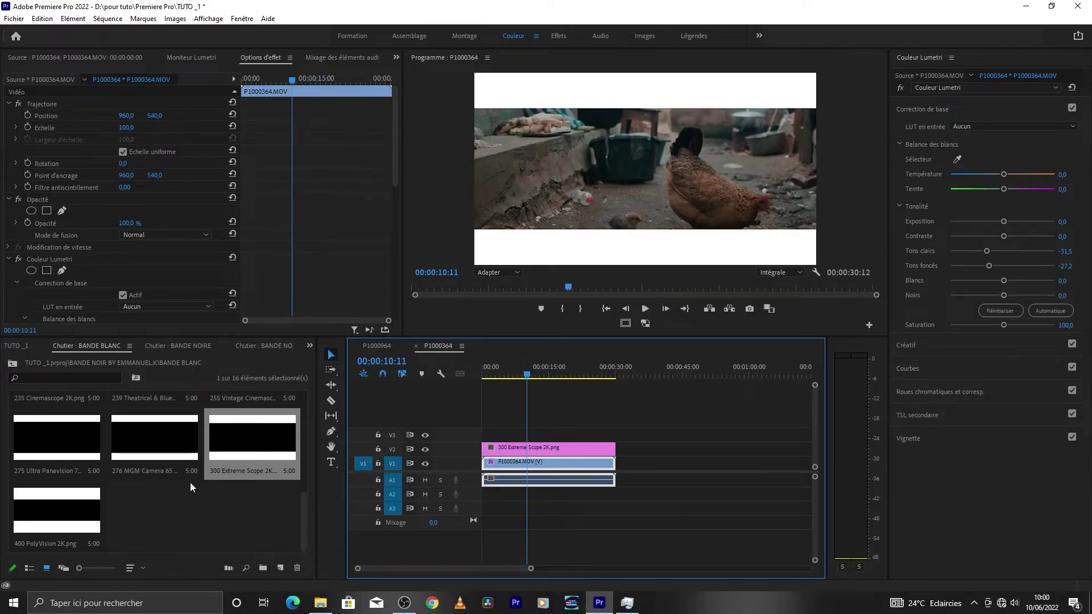
scroll(171, 478, up, 3)
scroll(158, 476, up, 3)
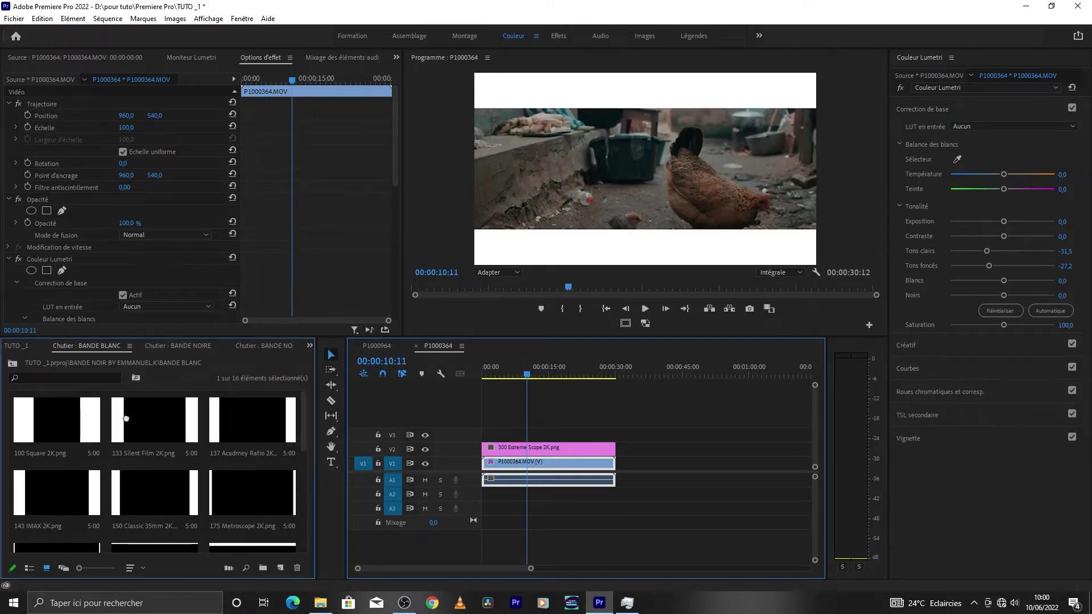
Step: Add the 100 Square 2K overlay, preview it, then delete both white-bar overlays
drag(56, 421, 616, 427)
key(space)
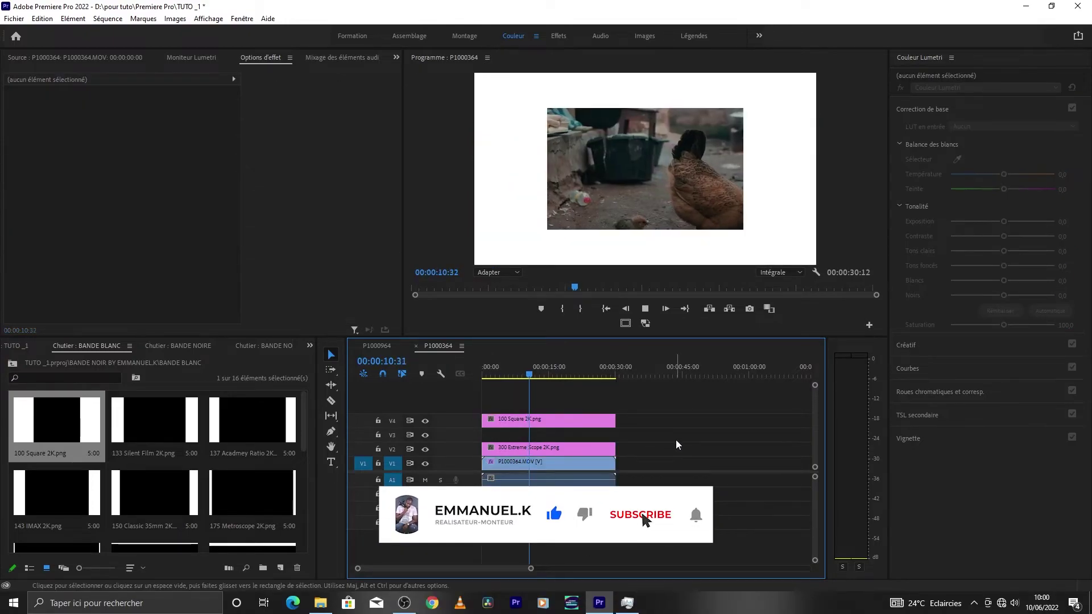
mouse_move(535, 372)
mouse_down()
mouse_move(502, 402)
mouse_move(533, 421)
mouse_up()
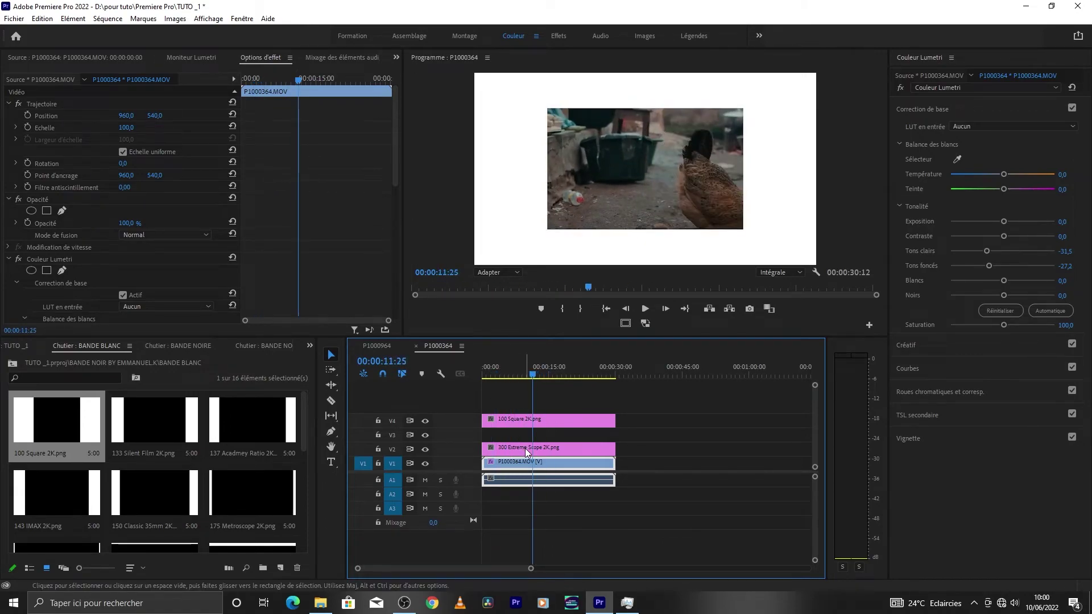
click(524, 448)
key(Delete)
click(547, 420)
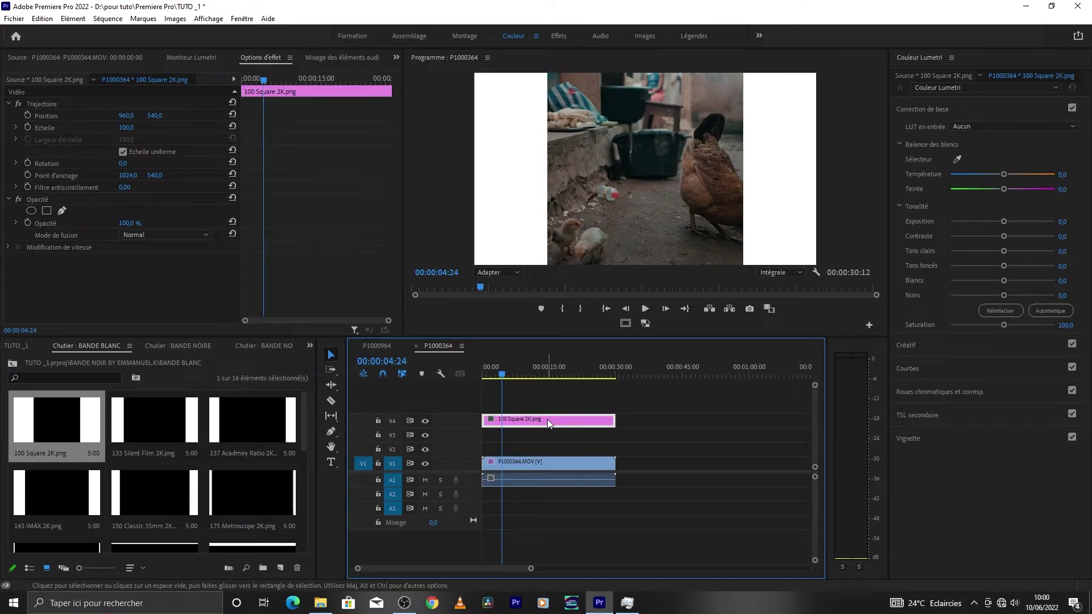
key(Delete)
Step: Try the 137 Acadmey Ratio overlay over the video, preview it, then delete it
mouse_move(250, 414)
mouse_down()
mouse_move(445, 449)
mouse_move(612, 441)
mouse_up()
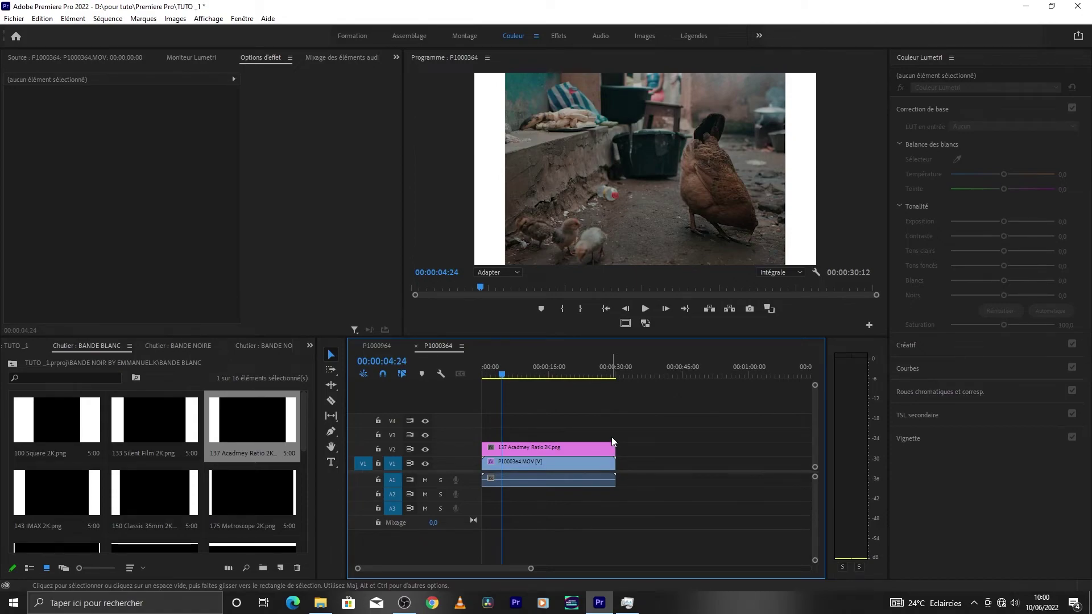
key(space)
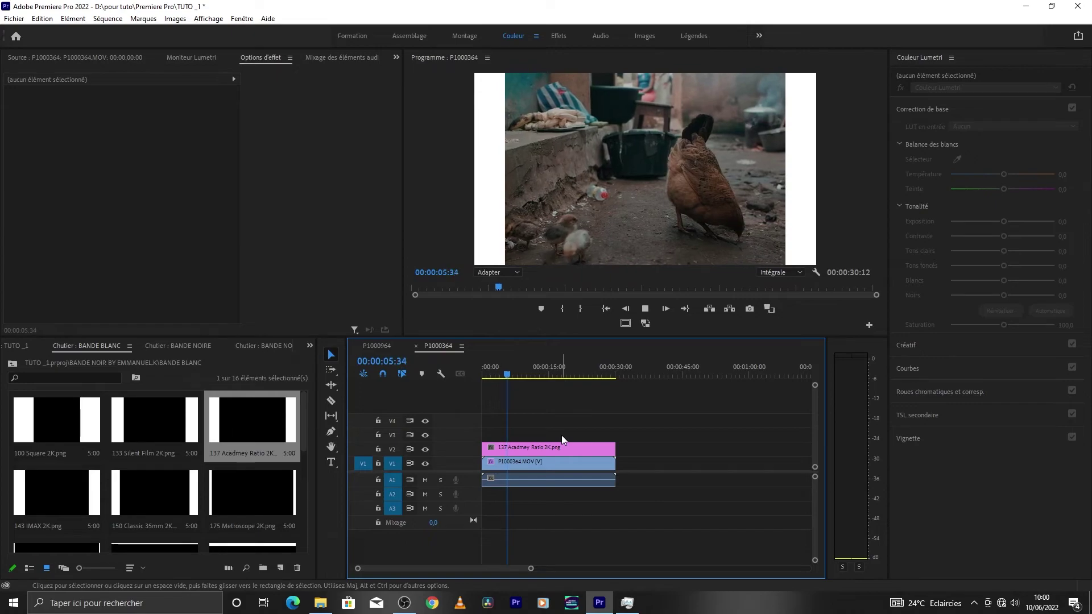
click(561, 435)
key(space)
click(591, 429)
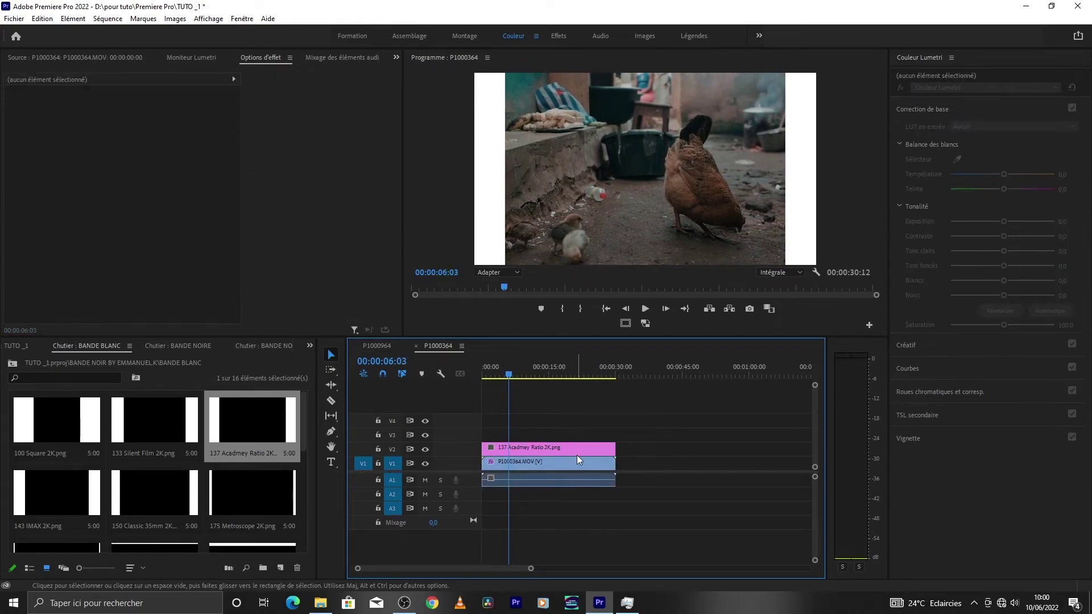
click(580, 448)
key(Delete)
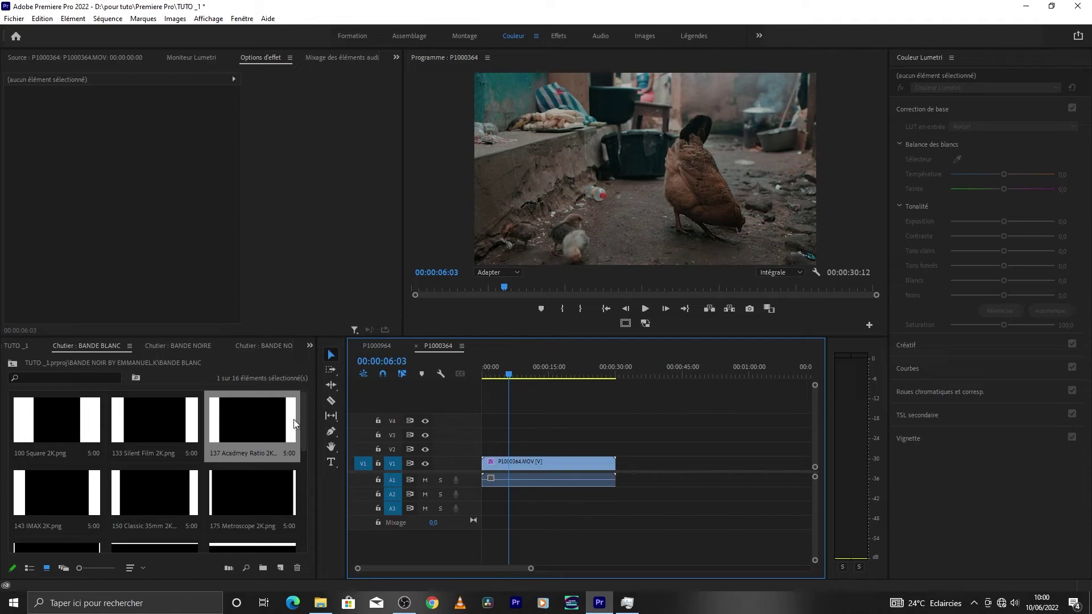
click(310, 347)
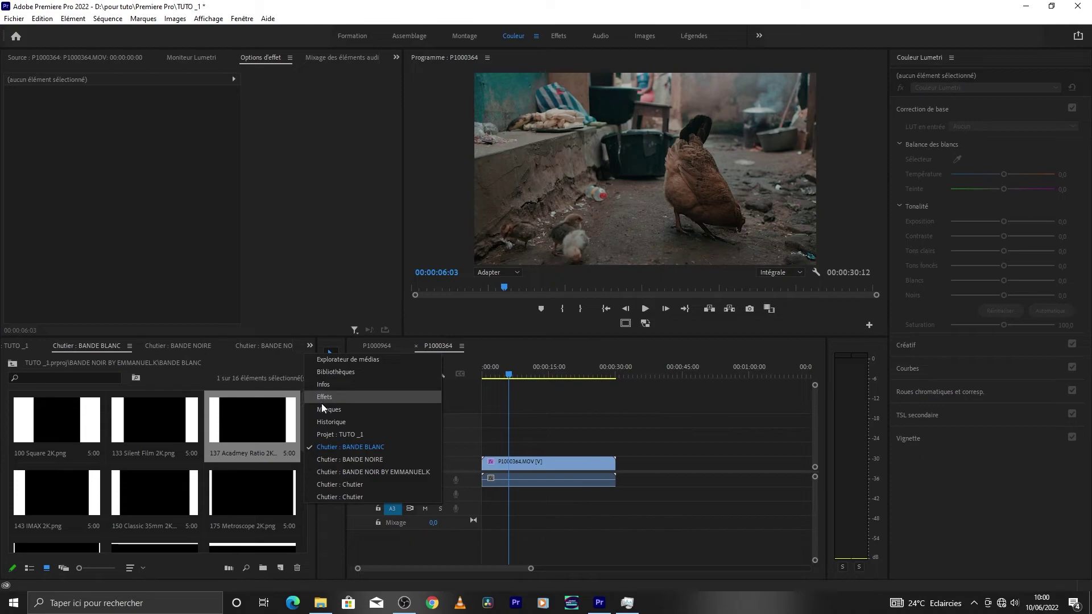
Step: Search the effects for 'RECADR' and apply the Recadrage crop effect to the chicken clip
key(Escape)
key(shift+7)
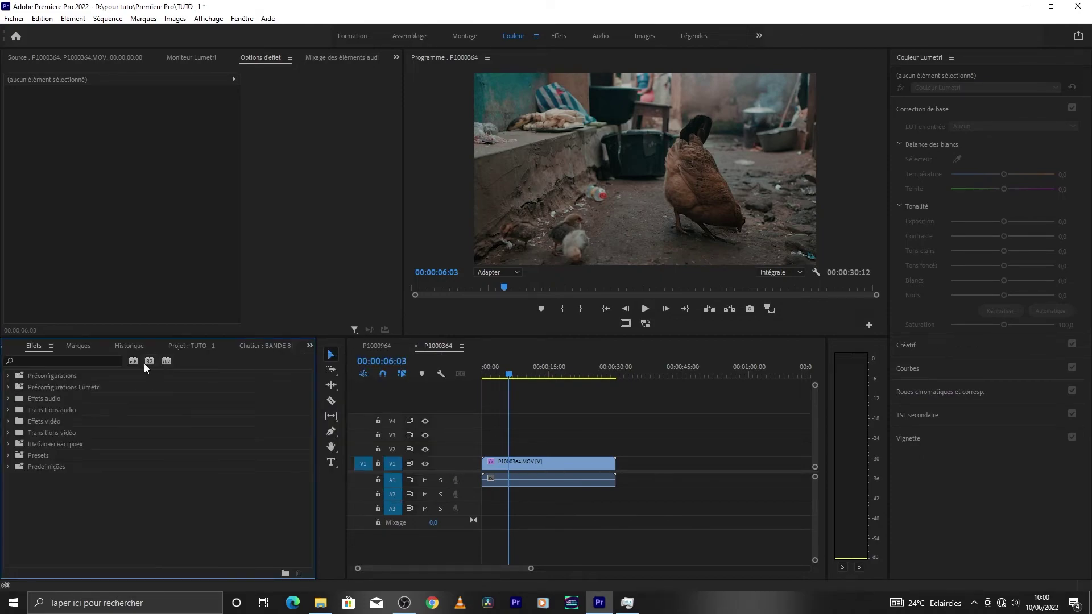
click(84, 359)
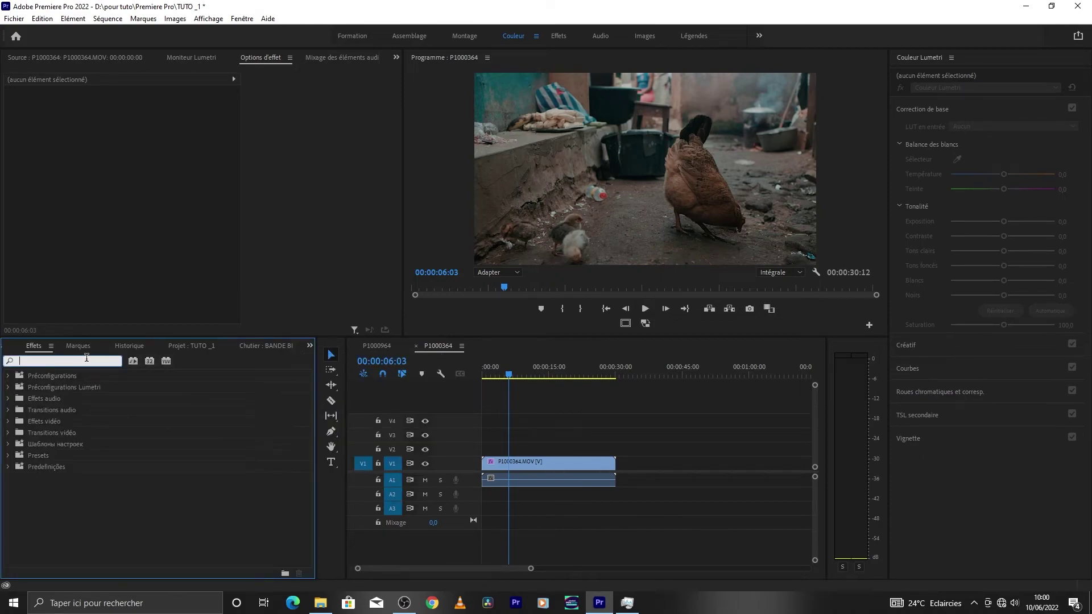
text(RECADR)
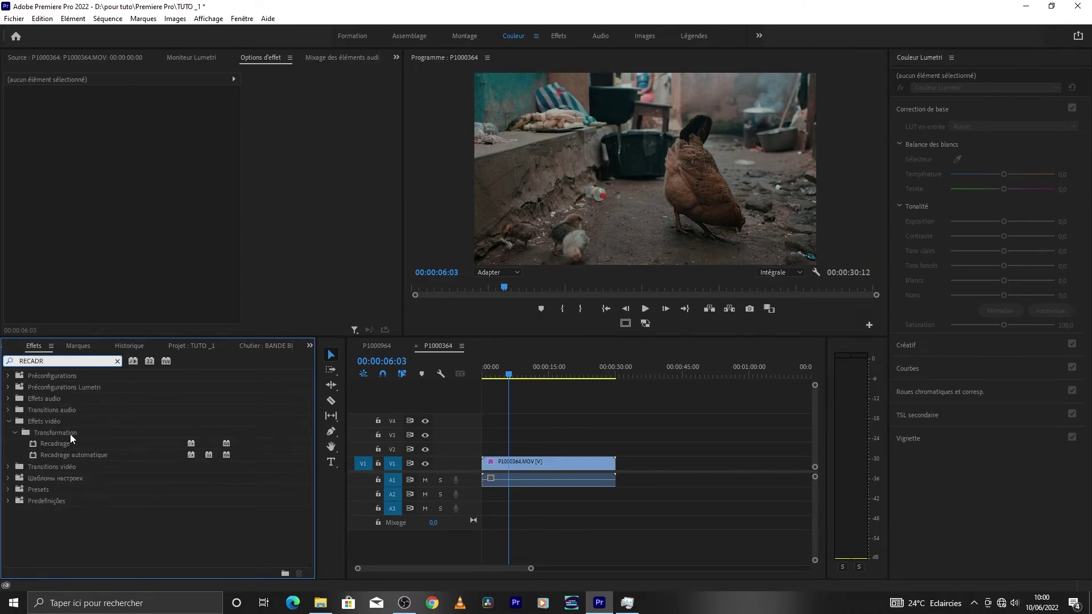
drag(46, 444, 529, 462)
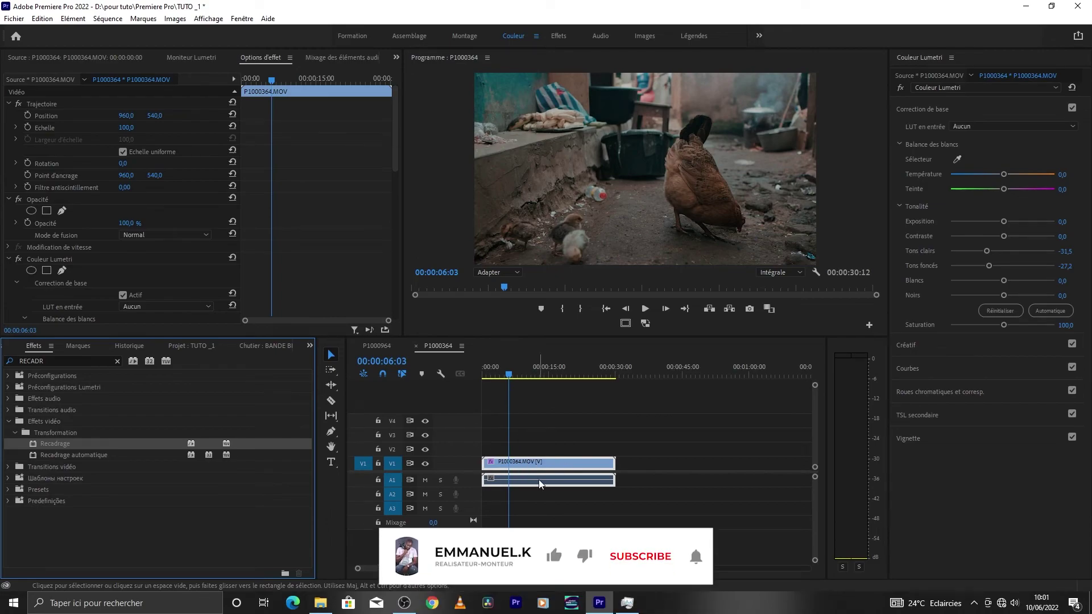
Step: Select the chicken clip and collapse its Couleur Lumetri settings in Effect Controls
click(549, 463)
scroll(358, 271, down, 5)
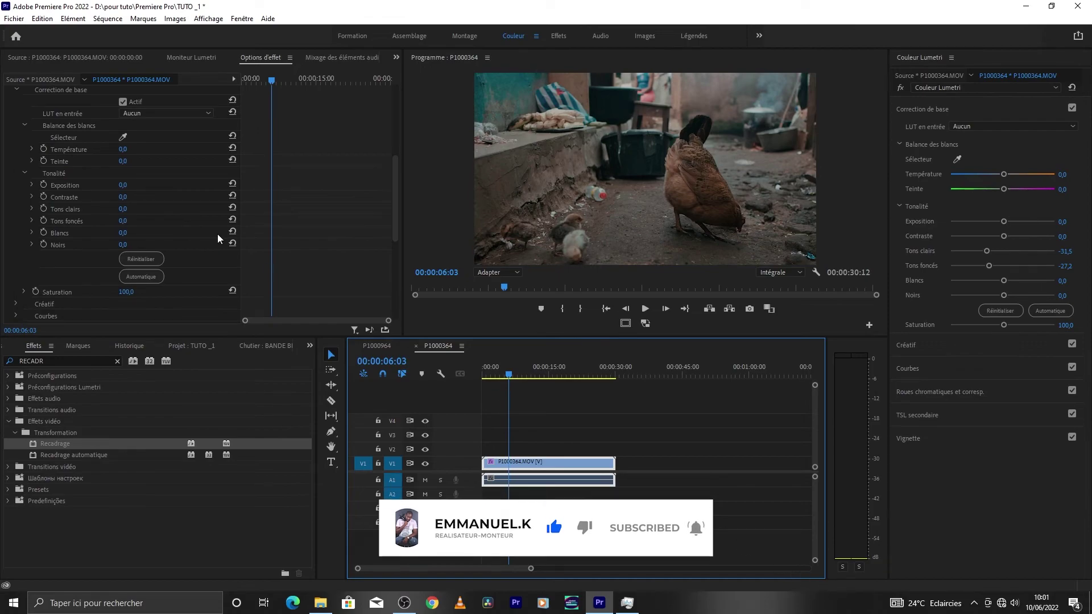
scroll(217, 233, down, 4)
scroll(218, 237, up, 3)
scroll(145, 200, up, 4)
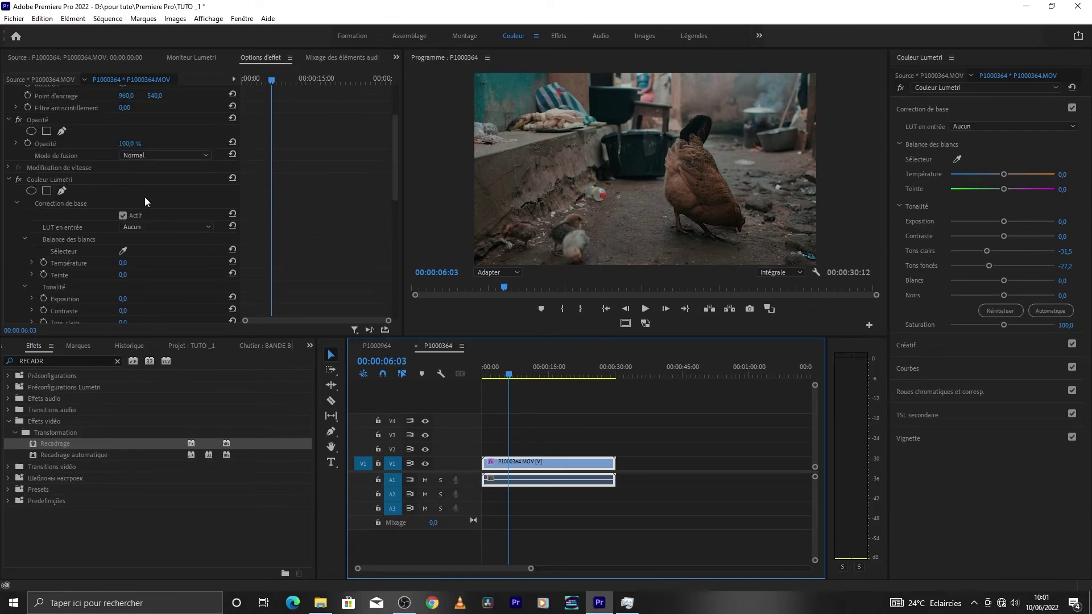
click(10, 178)
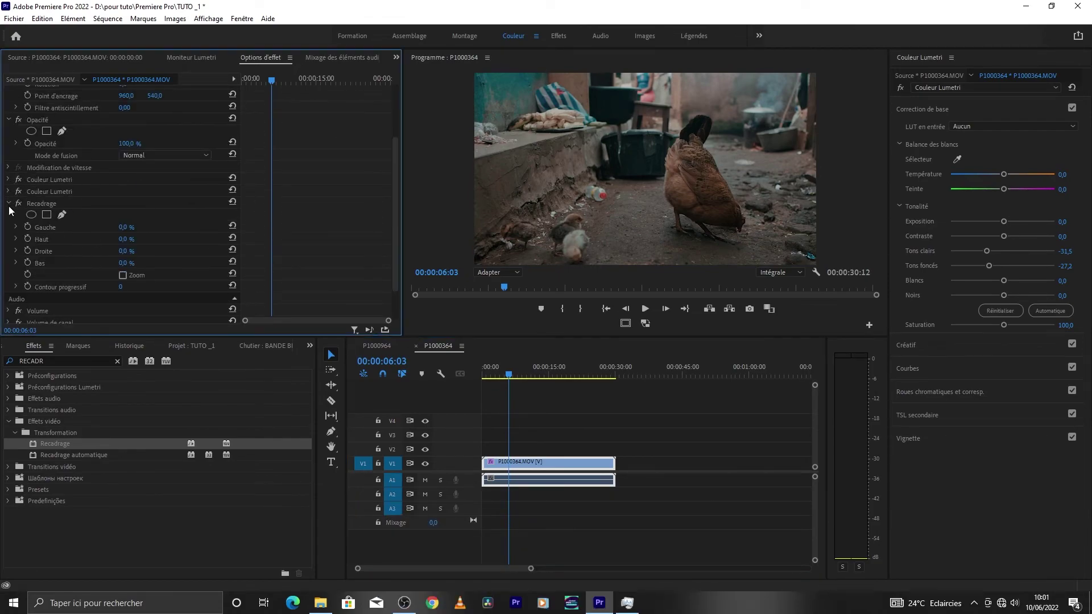
Step: Set the Recadrage Haut and Bas crop values to 21% each
scroll(154, 228, down, 1)
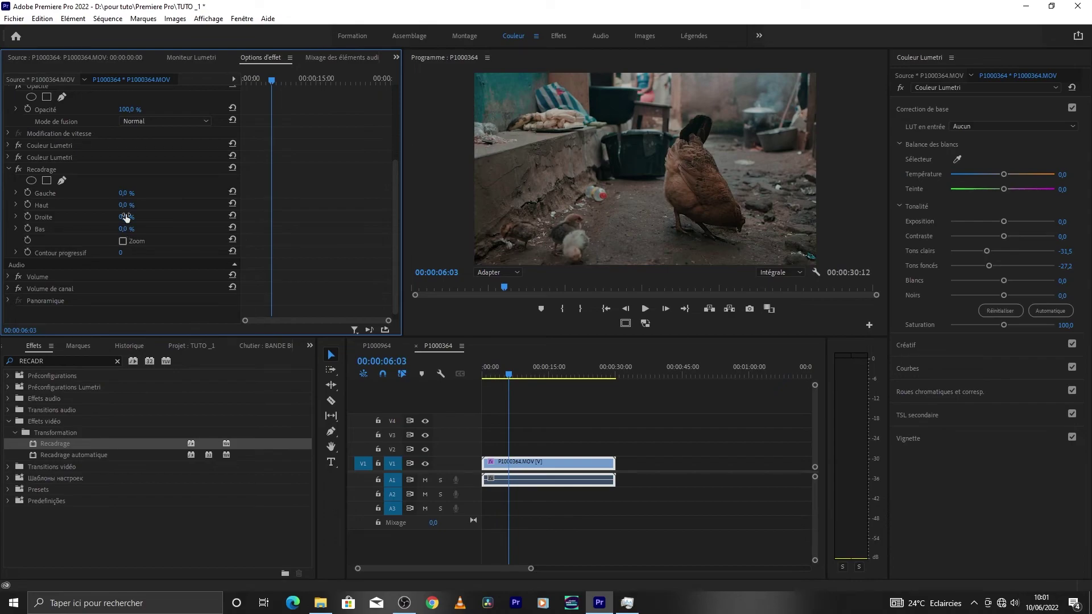
mouse_move(124, 205)
mouse_down()
mouse_move(148, 204)
mouse_move(120, 204)
mouse_move(132, 205)
mouse_up()
text(21)
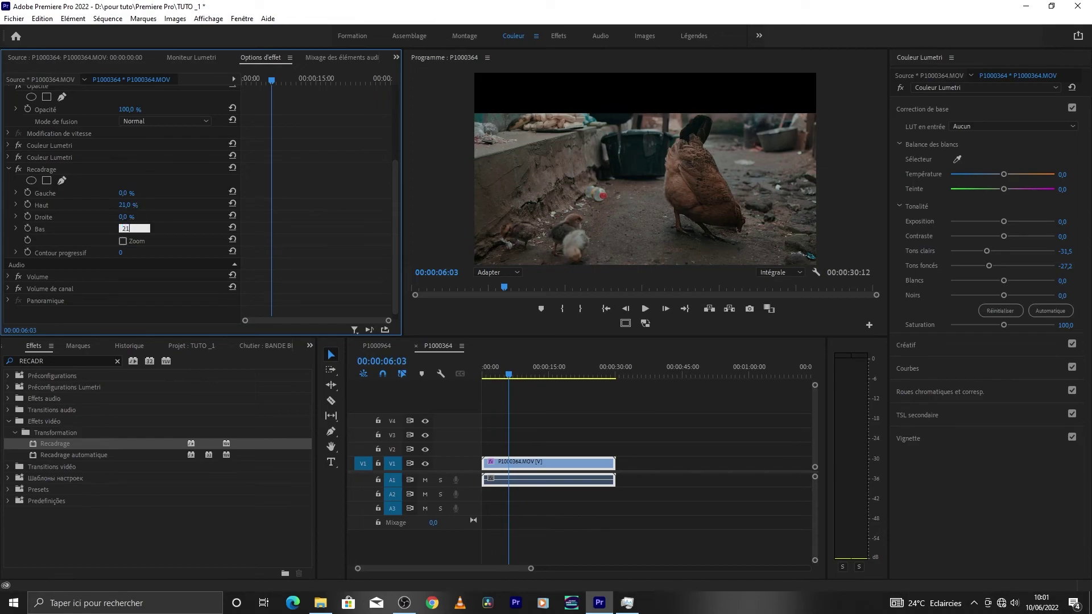
key(Return)
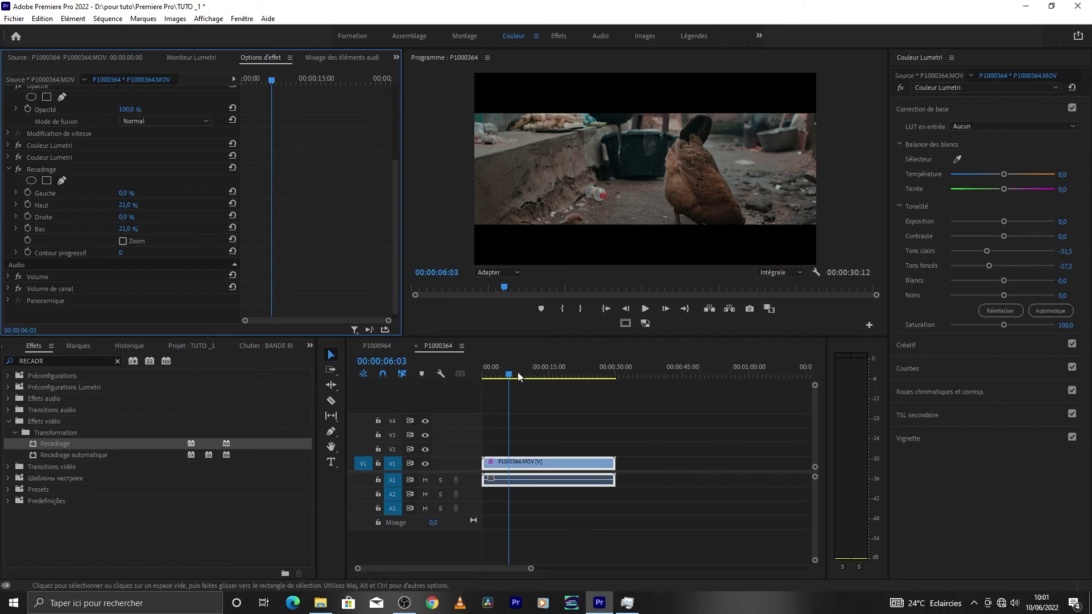
Step: Play the letterboxed chicken clip from the start of the sequence and preview later frames
drag(517, 373, 477, 388)
key(space)
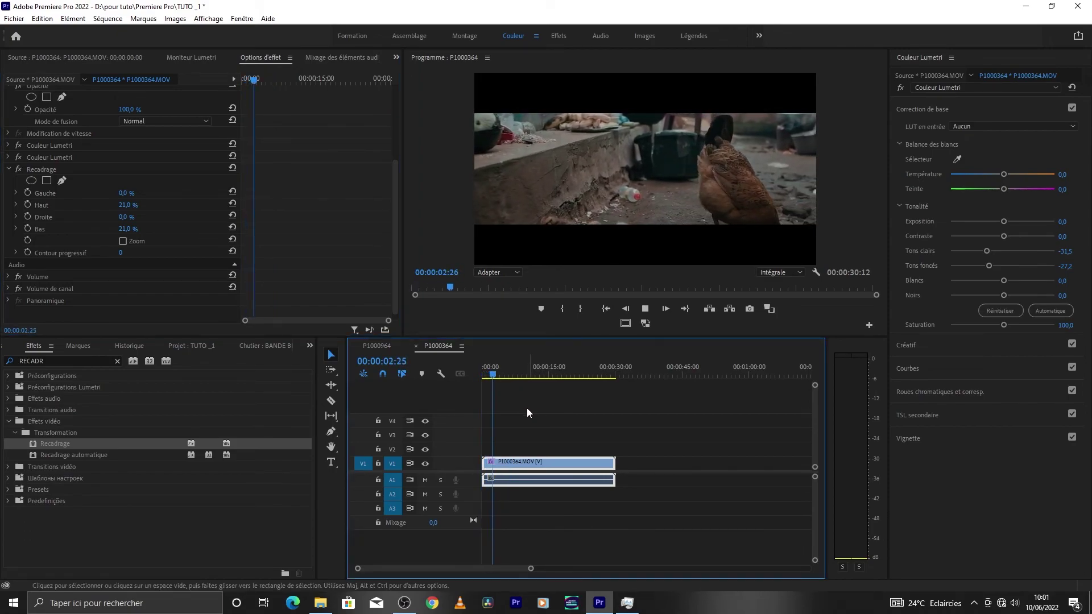
mouse_move(508, 371)
mouse_down()
mouse_move(579, 387)
mouse_move(515, 391)
mouse_up()
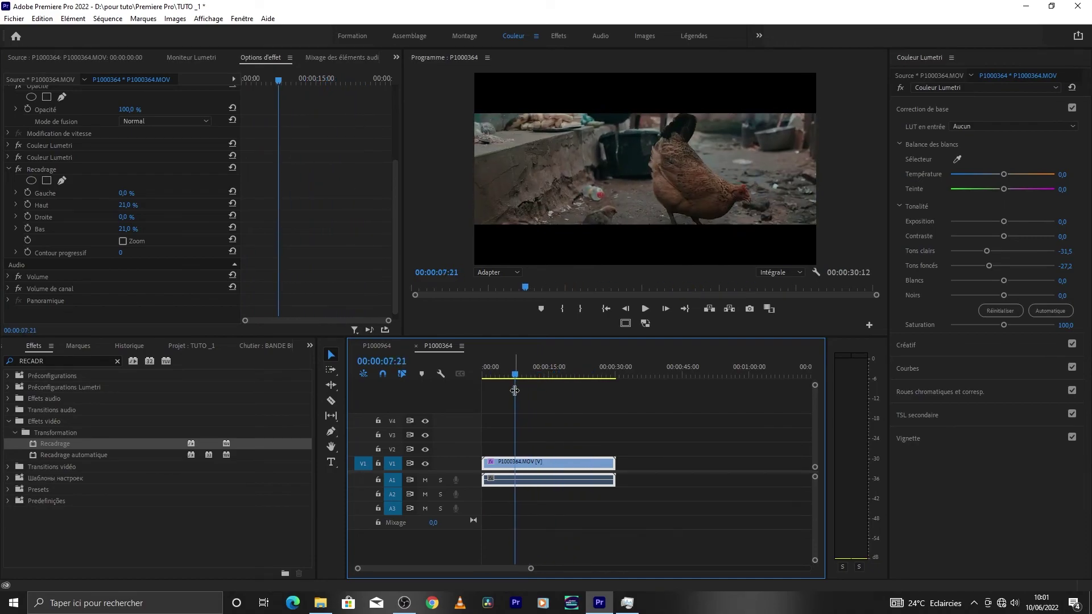